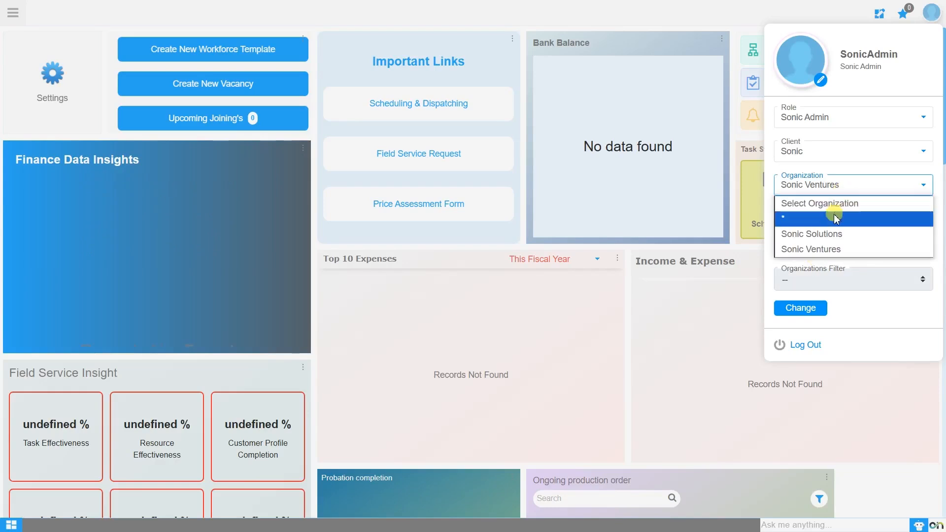
Step: Switch the session organization to *, turn off Apply Filter, and apply the profile change
click(836, 217)
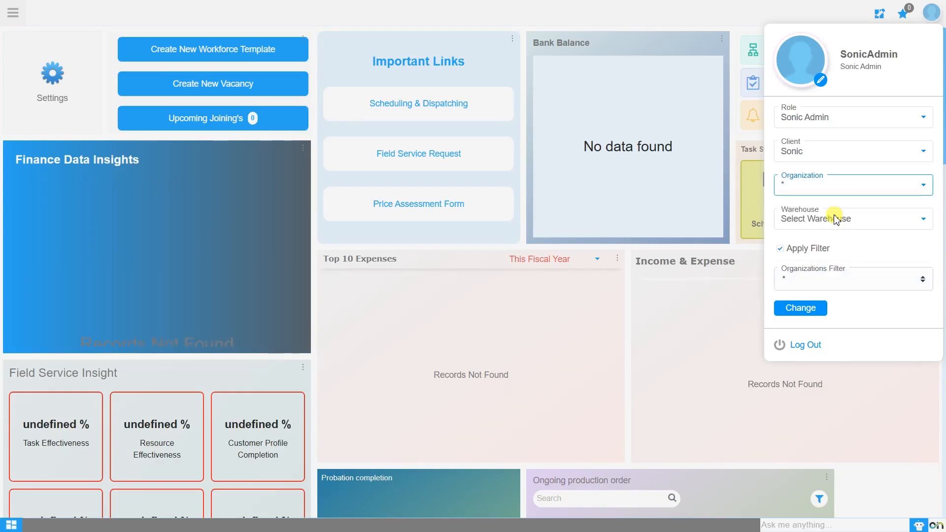
click(812, 247)
click(817, 314)
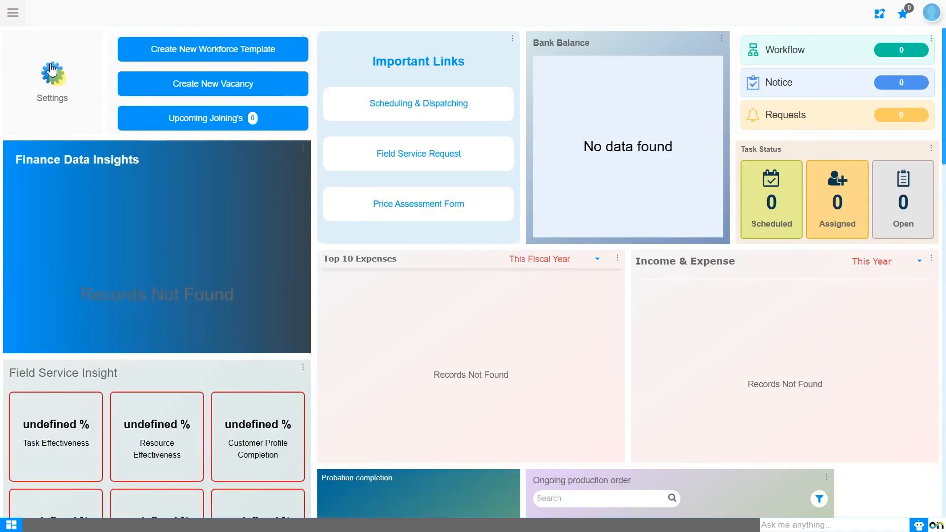
Step: Search the application's functions for "Discount ca" and clear the search text
click(17, 19)
text(Discou)
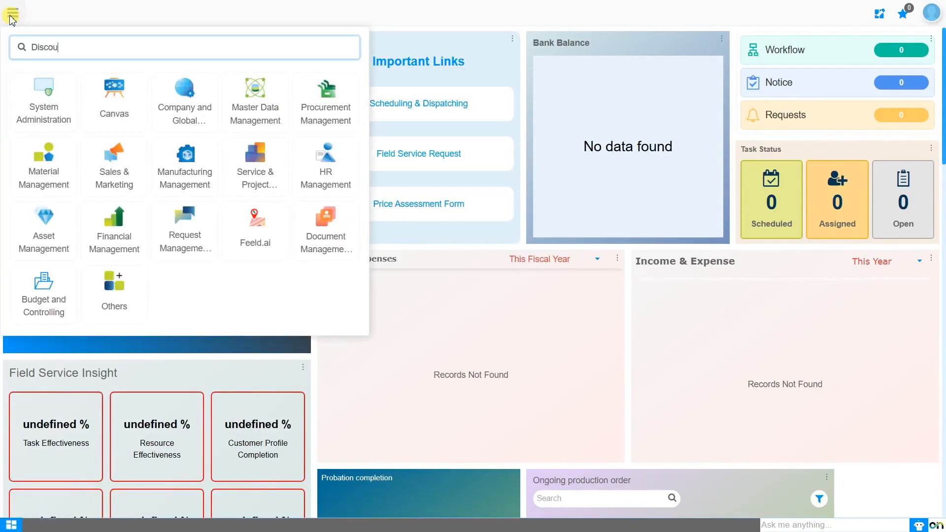
text(nt ca)
key(Down)
key(BackSpace)
key(BackSpace)
key(BackSpace)
key(BackSpace)
key(BackSpace)
key(BackSpace)
key(BackSpace)
key(BackSpace)
key(BackSpace)
key(BackSpace)
key(BackSpace)
key(BackSpace)
key(BackSpace)
key(BackSpace)
key(BackSpace)
key(BackSpace)
key(BackSpace)
key(BackSpace)
key(BackSpace)
key(BackSpace)
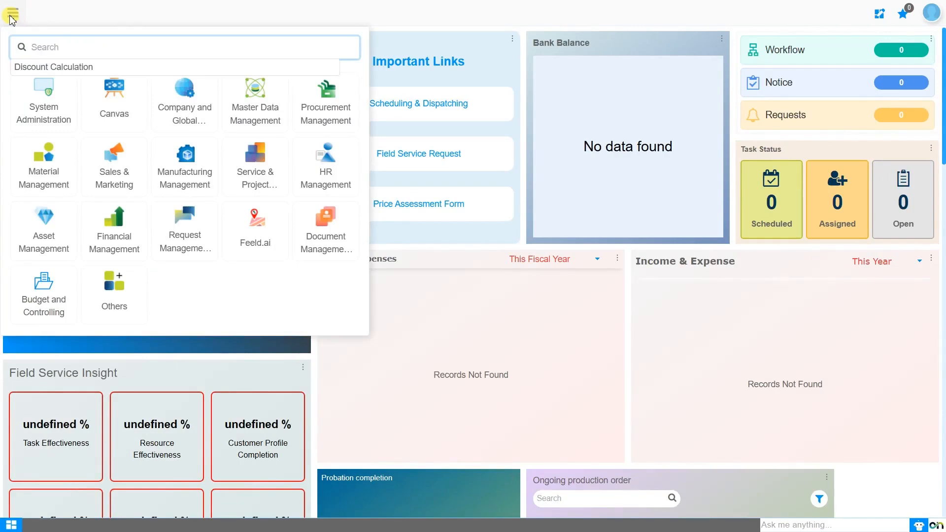
Step: Open Discount Calculation from the Product Management area of Master Data Management
click(243, 117)
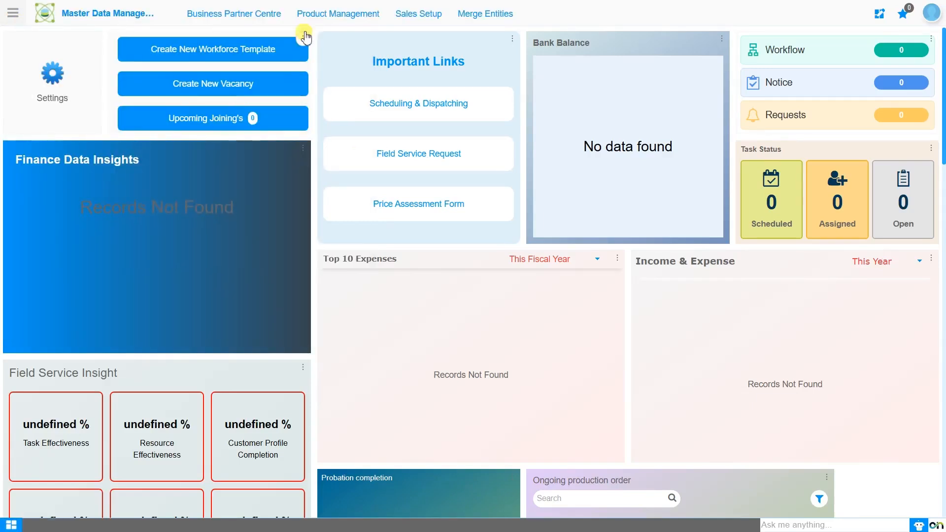
mouse_move(316, 23)
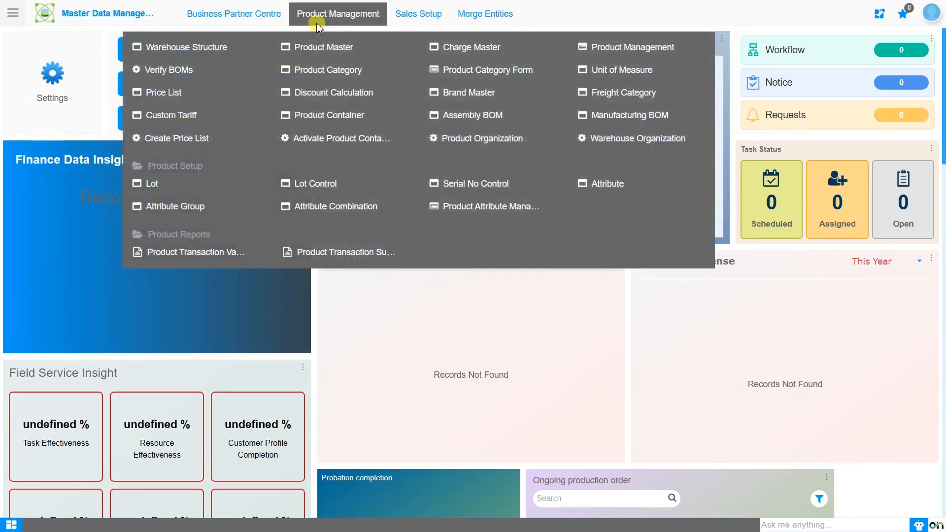
click(333, 99)
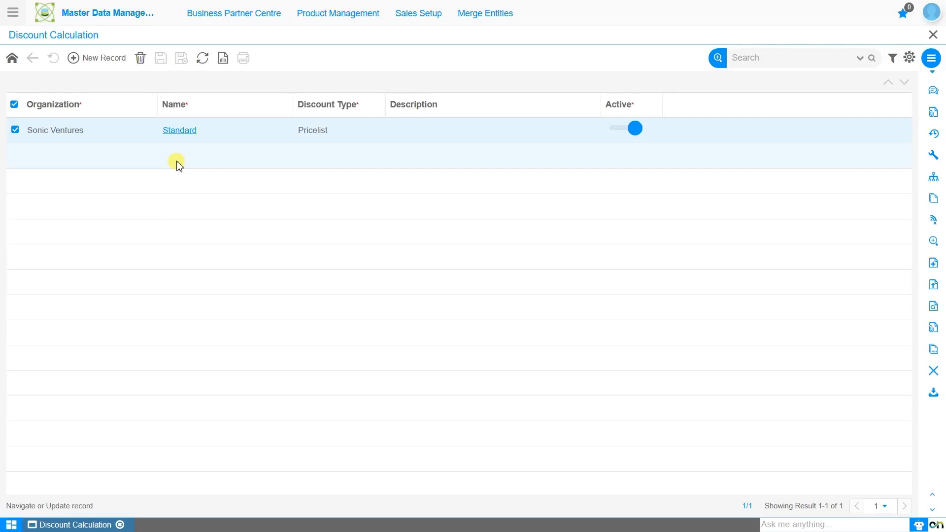
Step: View the details of the existing Standard discount schema and return to the record list
click(166, 138)
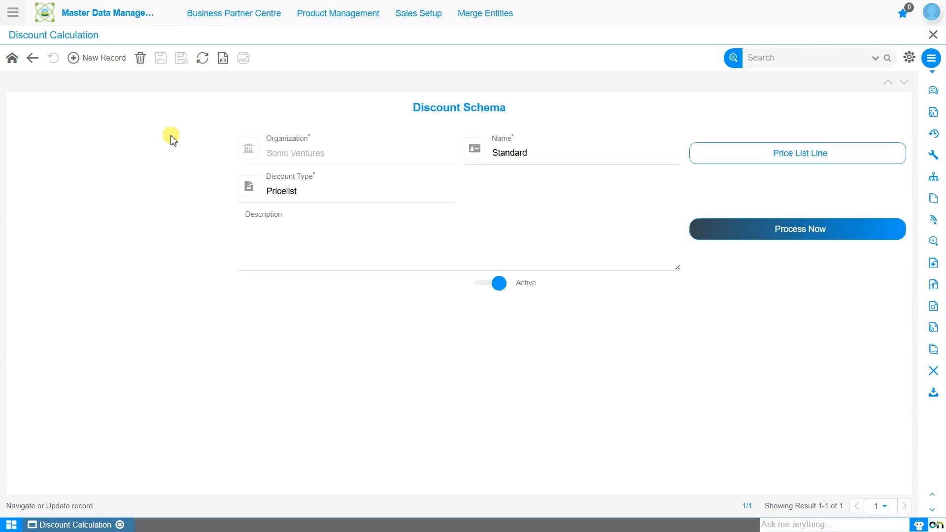
click(33, 60)
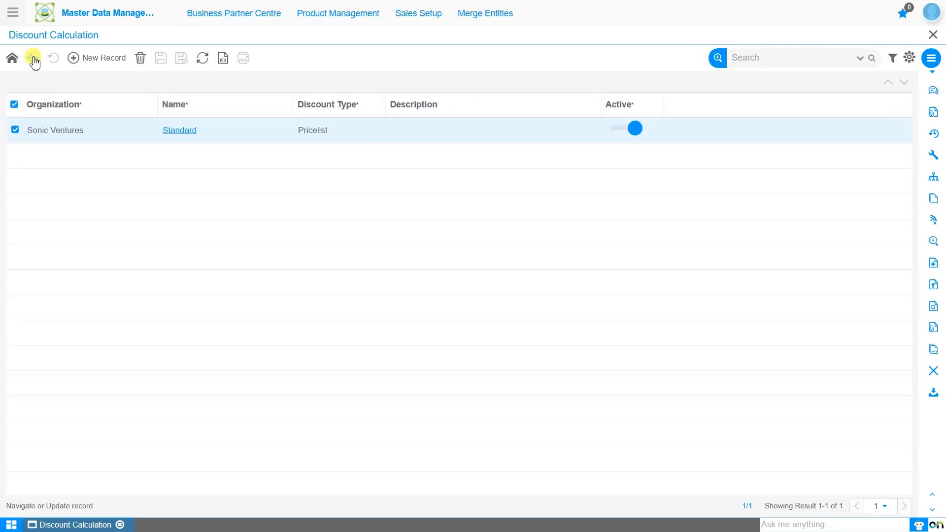
Step: Create a new discount schema for organization * with the name "Summar Sale 2025"
click(100, 61)
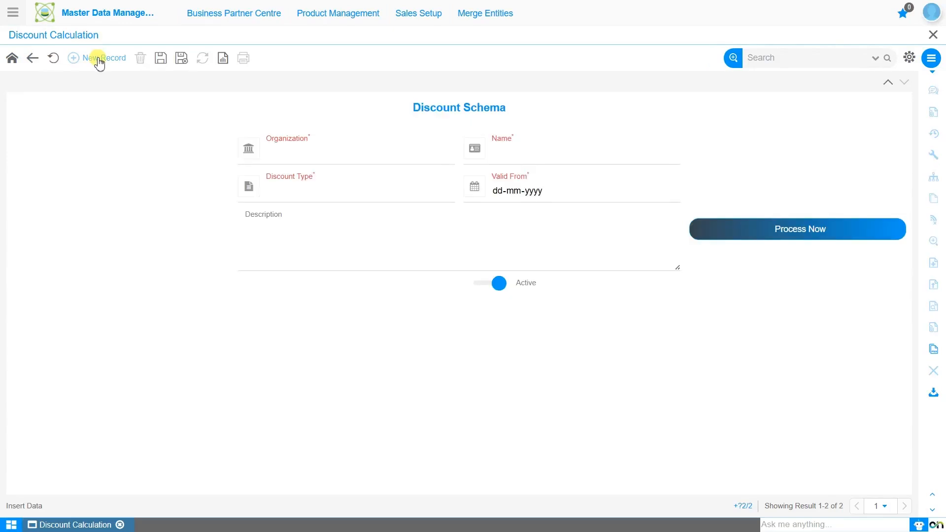
click(366, 159)
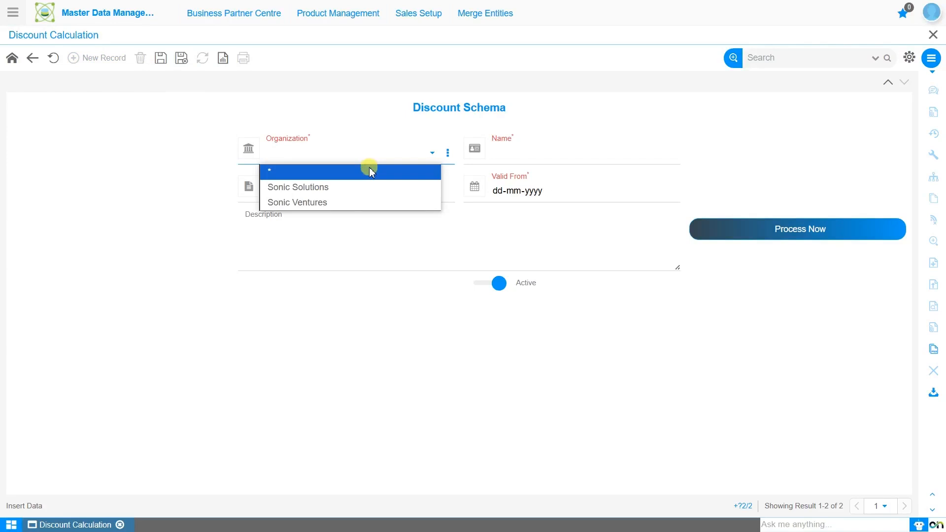
click(370, 172)
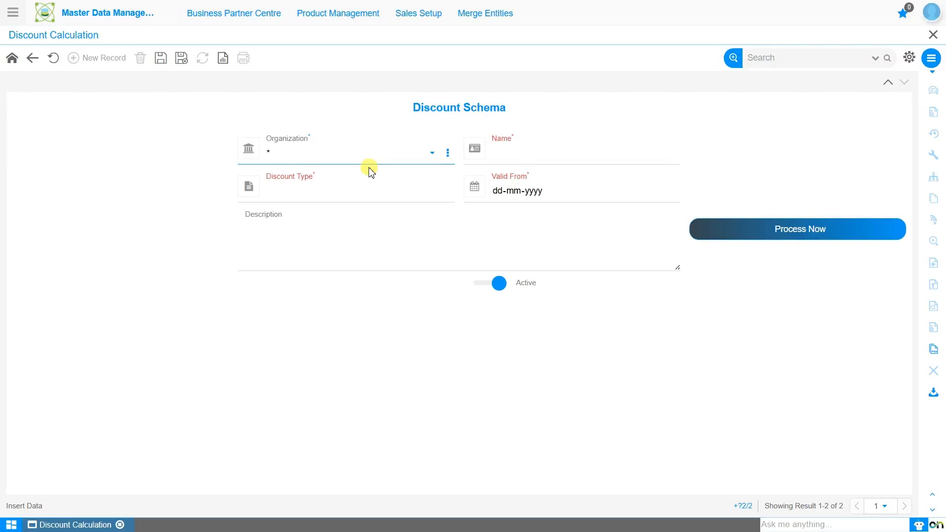
click(502, 164)
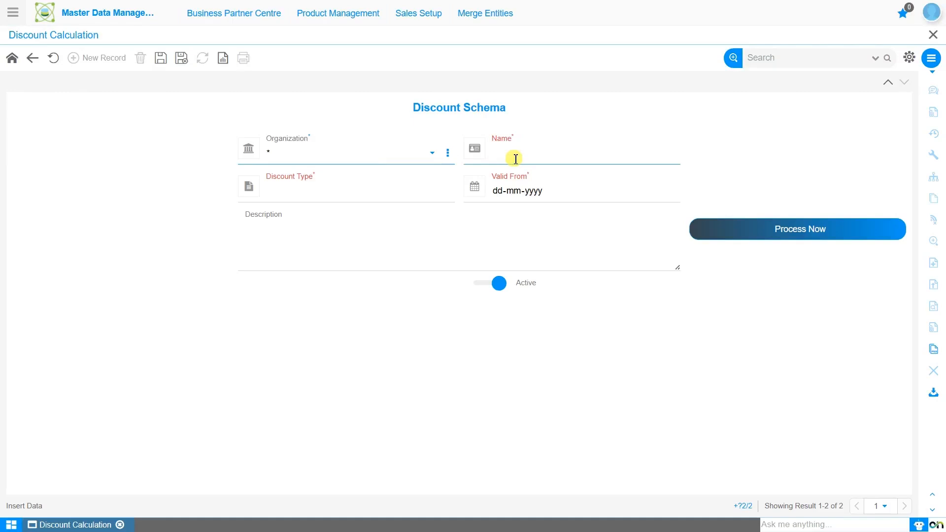
text(Summer Sale 2025)
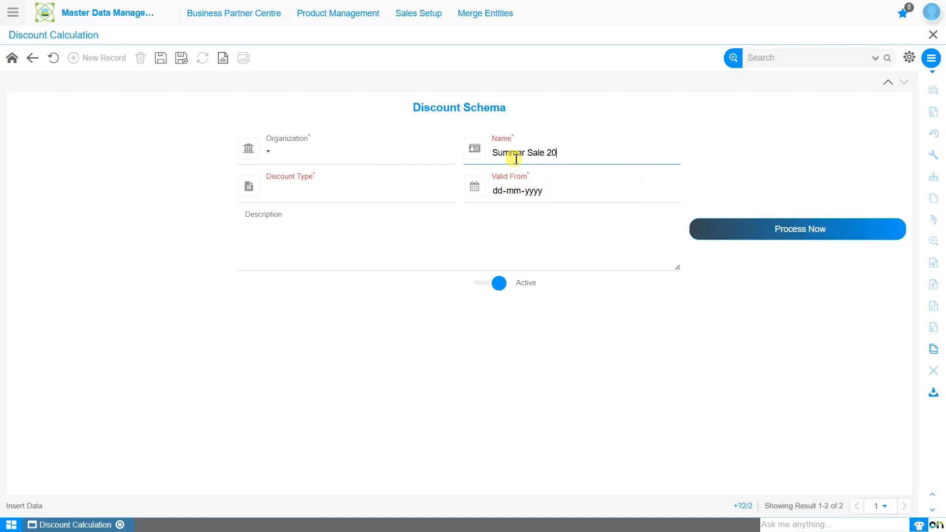
Step: Set the schema's discount type to Flat Percent and enter the description "Flat 10% Discount"
click(416, 189)
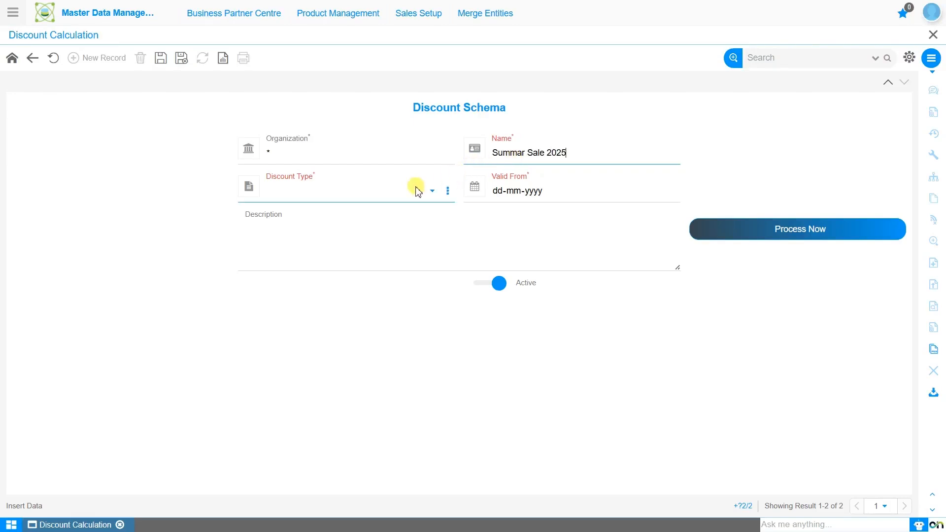
click(409, 199)
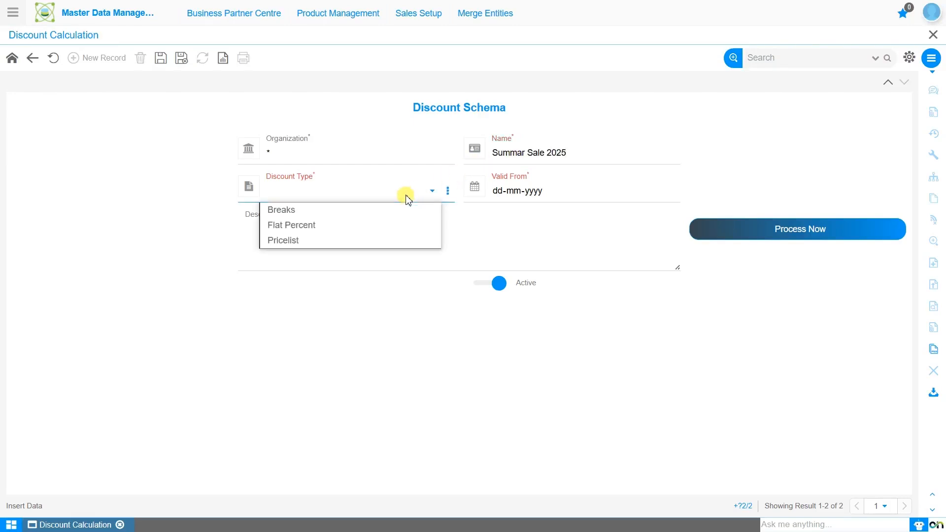
click(397, 227)
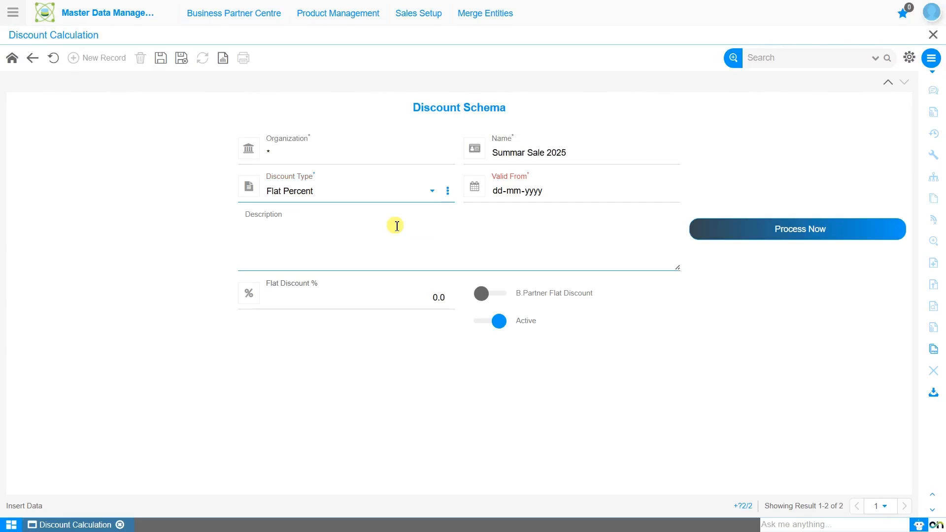
click(349, 228)
text(Flat 1)
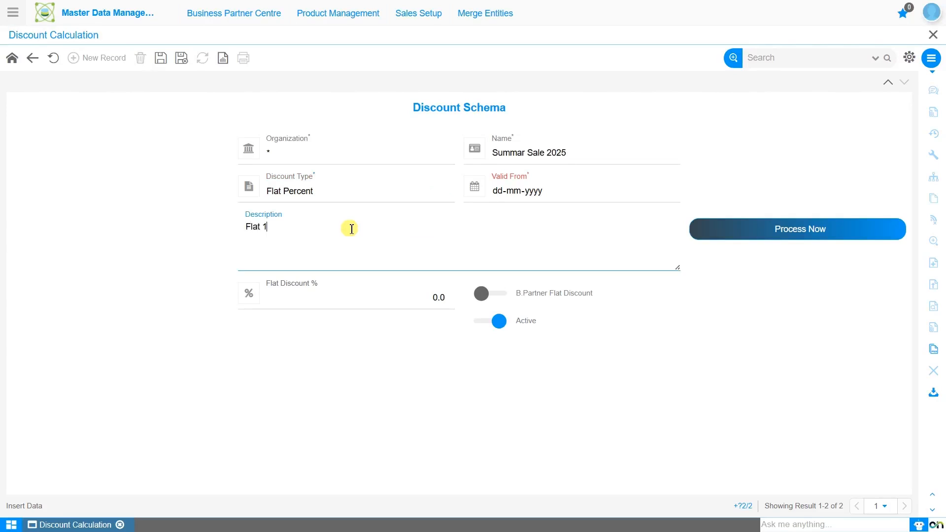
text(0% Discount)
Step: Set the schema's valid-from date to 01-03-2025 and its flat discount to 10%
click(507, 191)
text(01-03-2025)
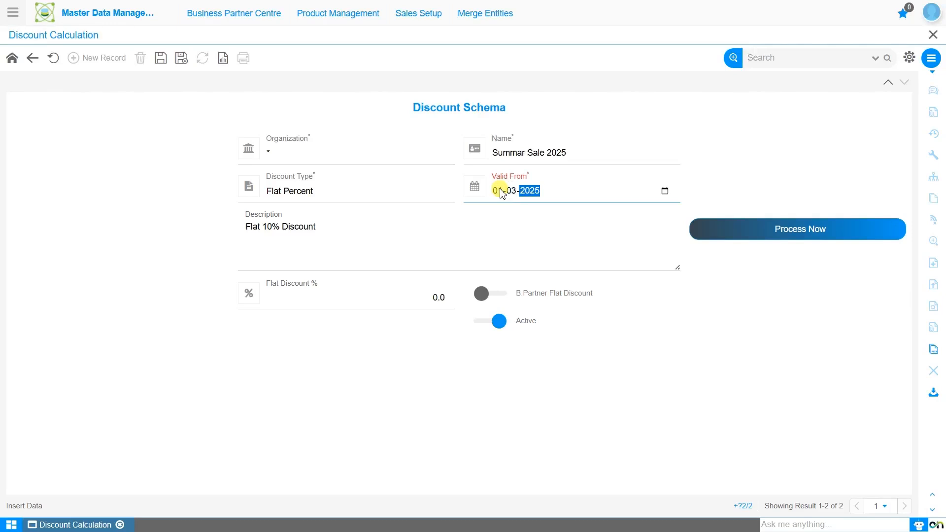
click(405, 305)
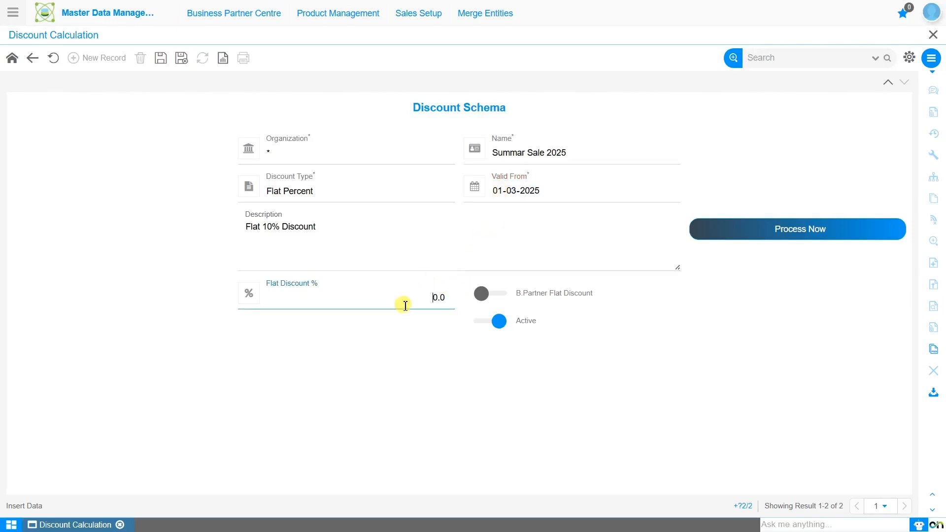
text(1)
Step: Enable B.Partner Flat Discount and save the Summar Sale 2025 schema
click(546, 303)
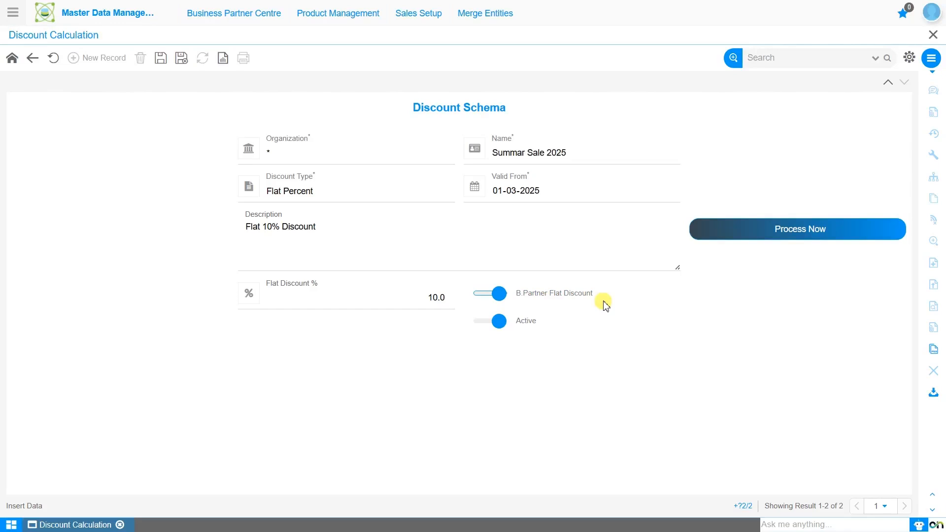
click(401, 305)
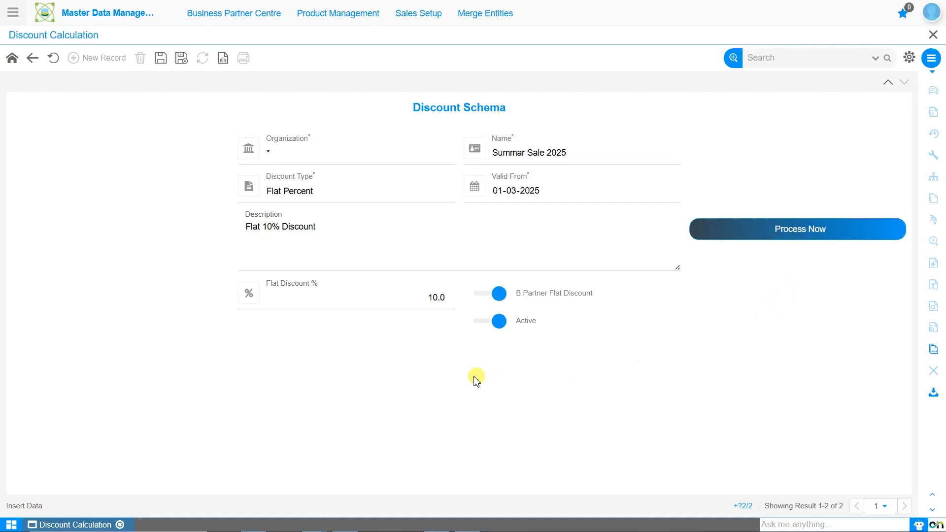
click(161, 59)
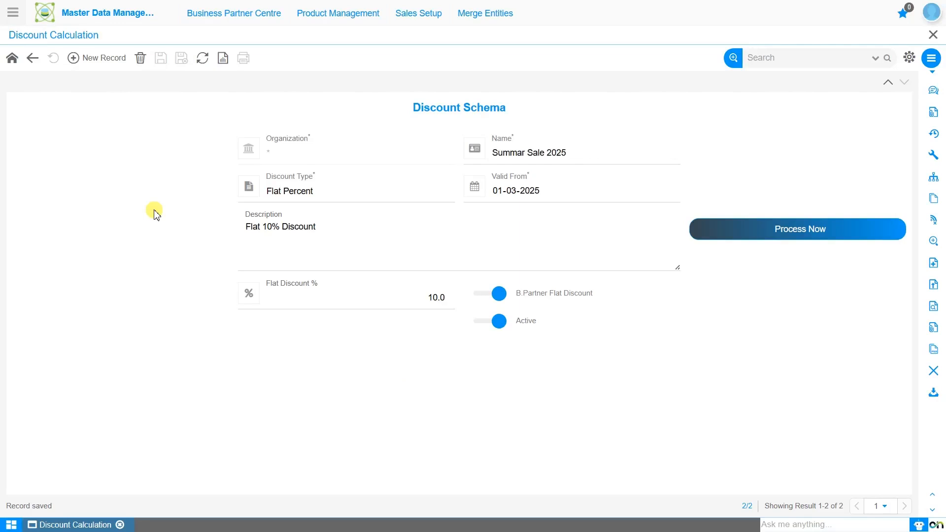
Step: Create another discount schema named "Save 20% on buy of 4 and 10 % on buy of 2"
click(96, 67)
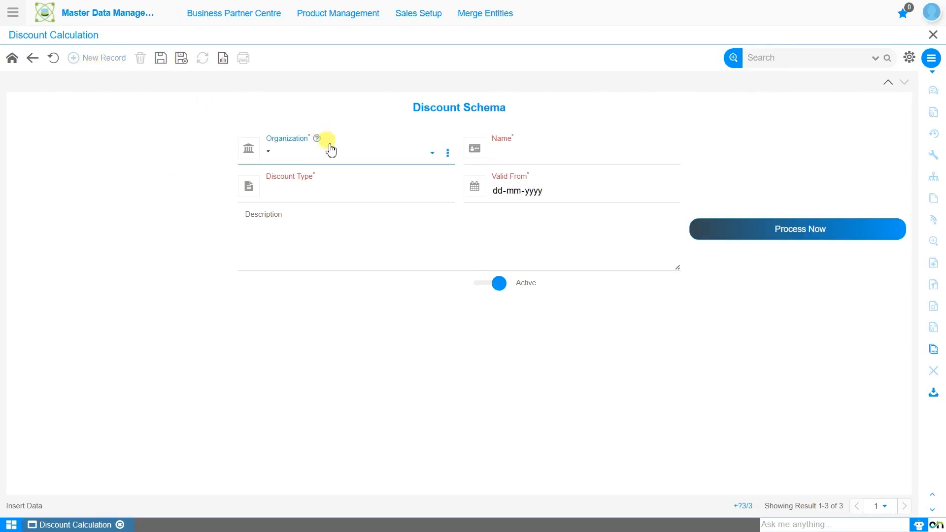
click(514, 148)
text(Sa)
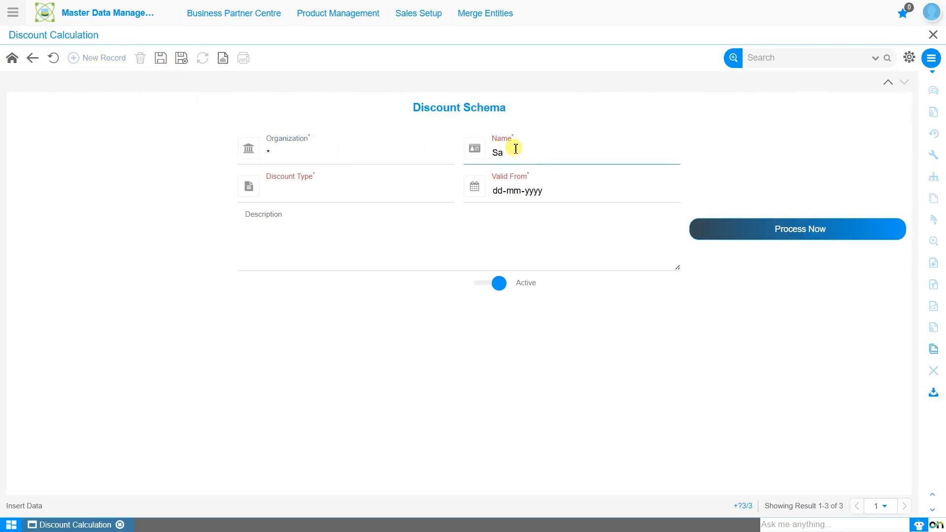
text(ve 20% on buy of 4 and 10 % on buy of 2)
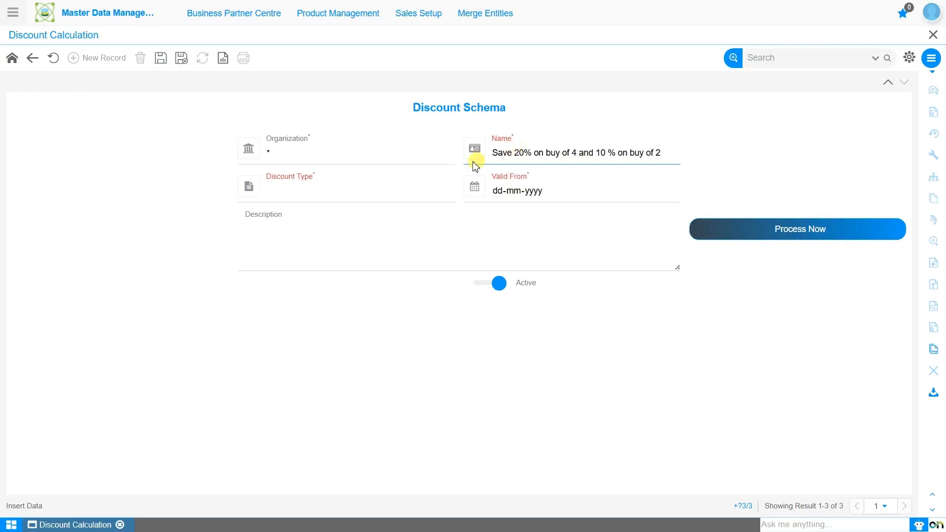
Step: Set the new schema's discount type to Breaks and its valid-from date to 01-01-2025, and save the record
click(420, 192)
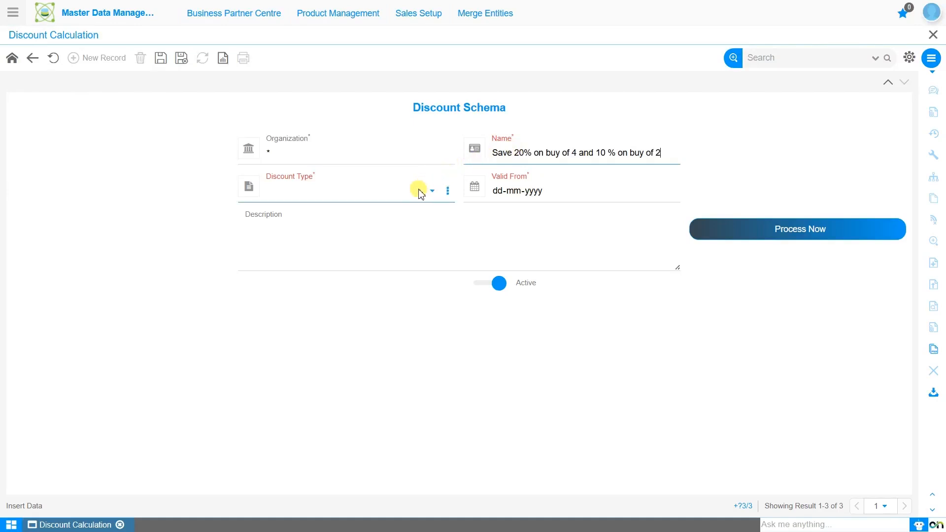
click(388, 203)
click(389, 208)
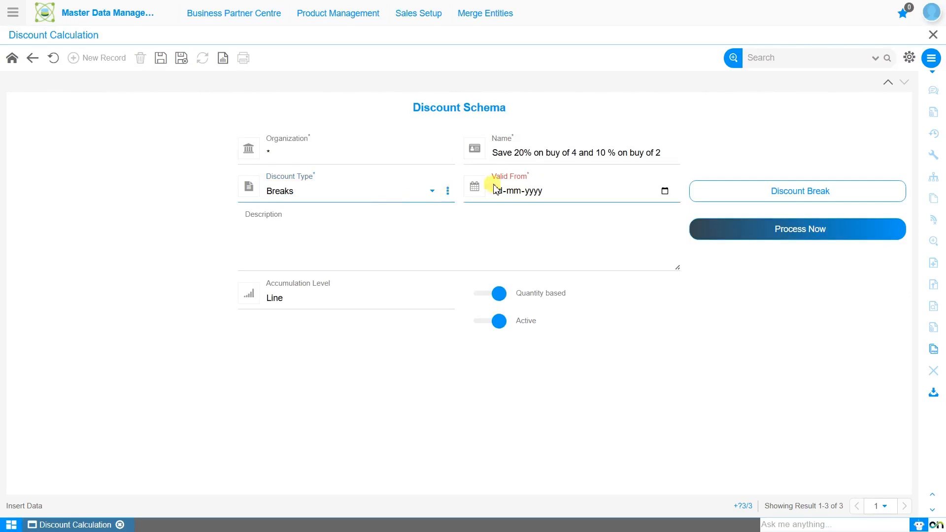
click(497, 191)
text(010120)
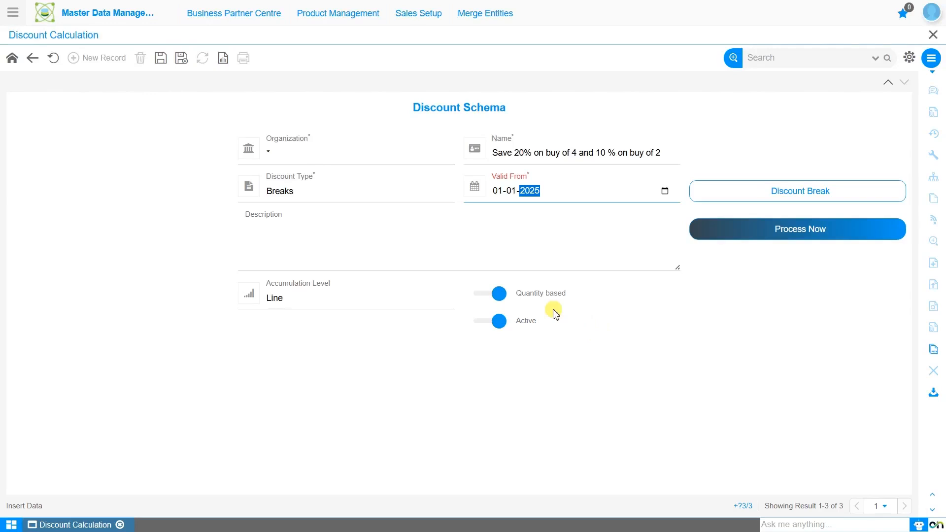
click(162, 60)
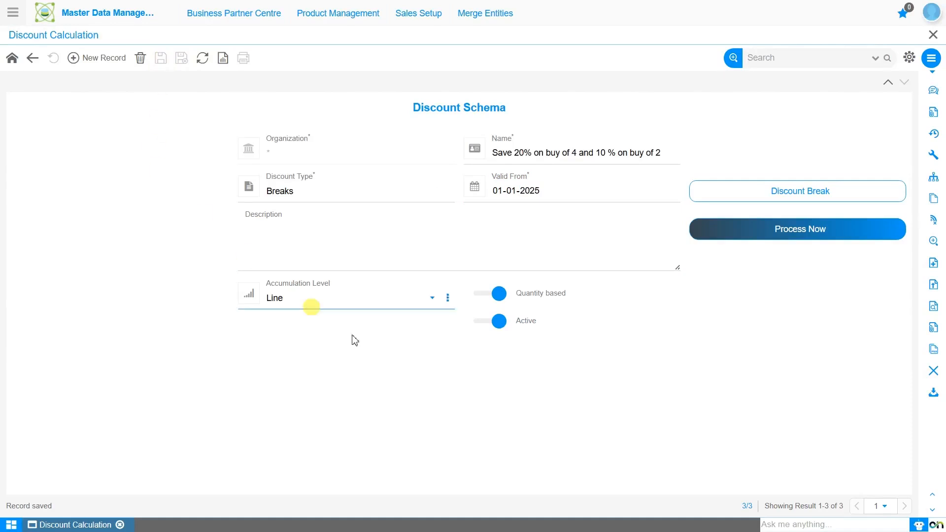
Step: Add a new discount break record to the saved schema and set its sequence to 5
click(830, 193)
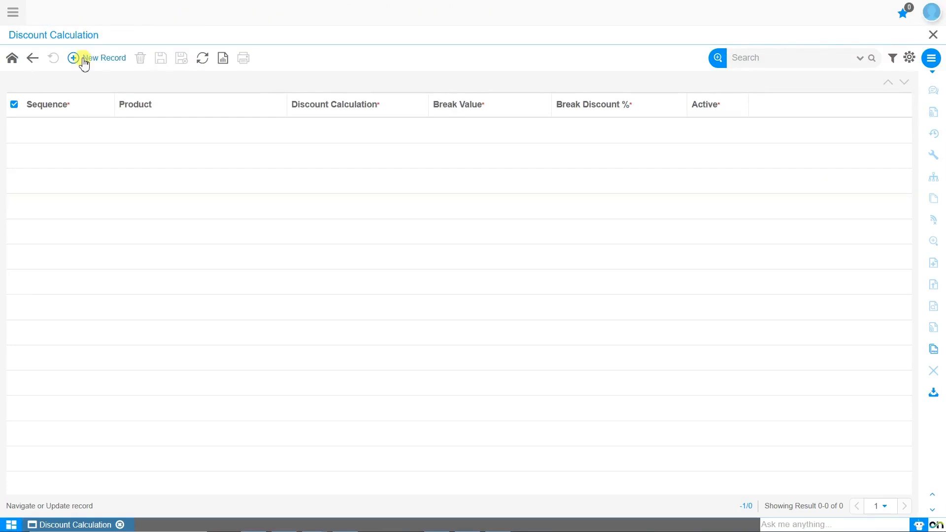
click(84, 60)
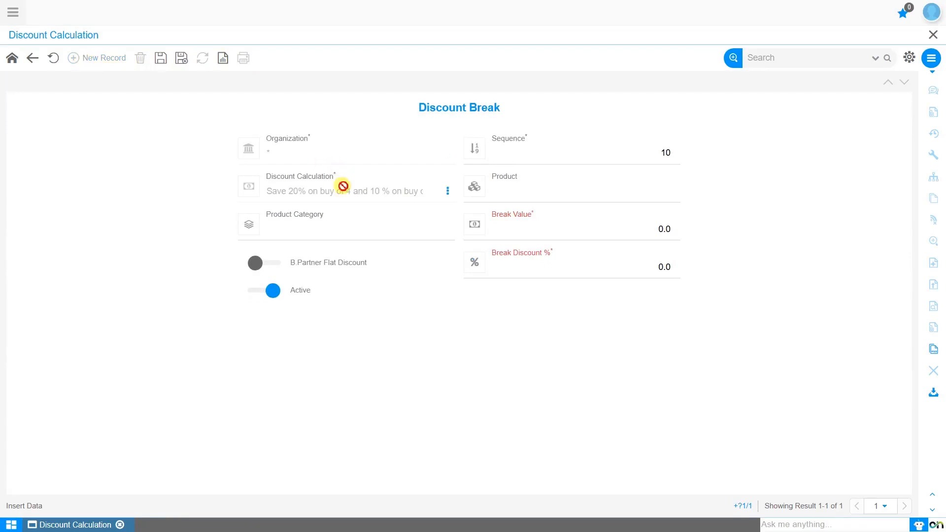
click(612, 158)
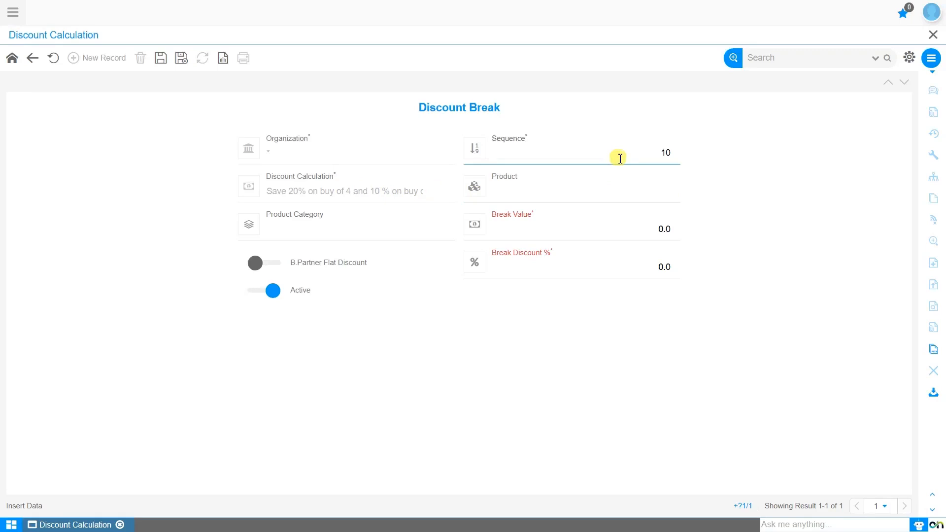
click(622, 158)
key(BackSpace)
text(5)
Step: Set the break's product to Mobile Case, break value to 2 and break discount to 10%, and save the record
mouse_move(612, 196)
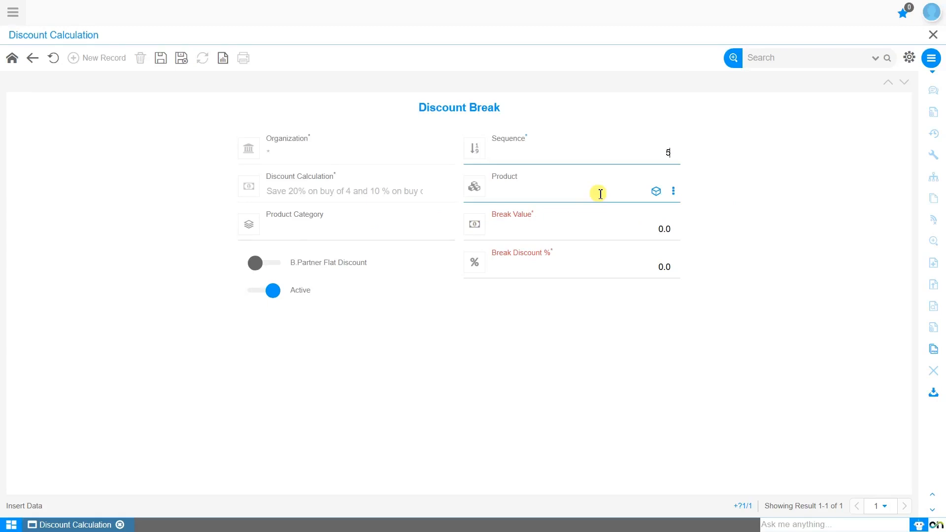
click(574, 192)
text(mobile)
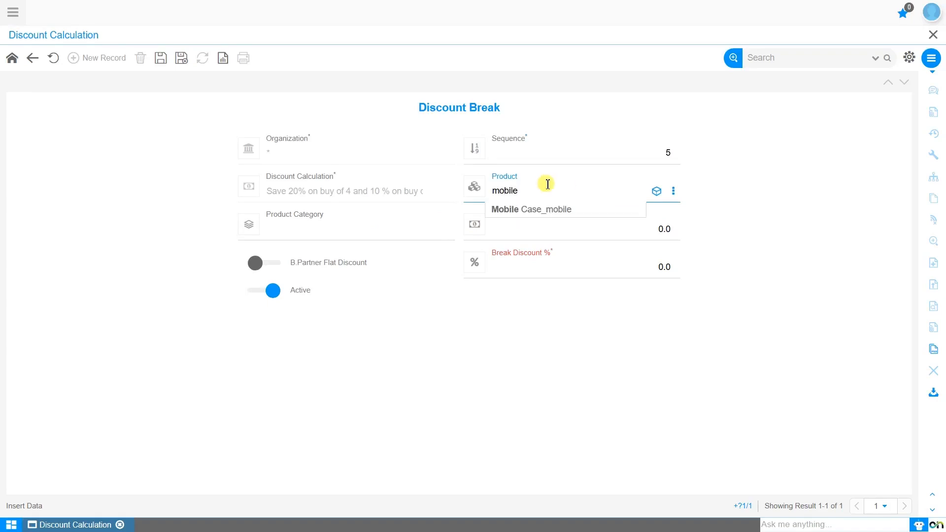
click(556, 210)
click(559, 228)
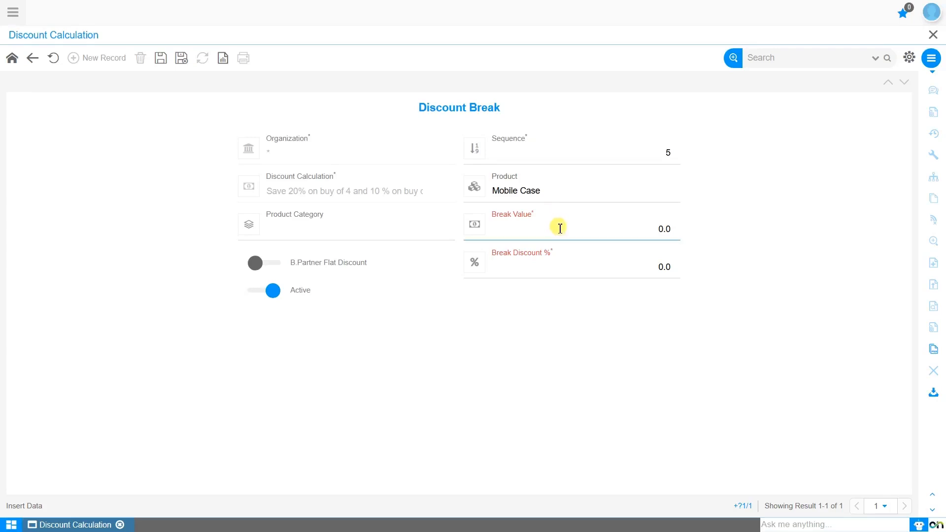
text(2)
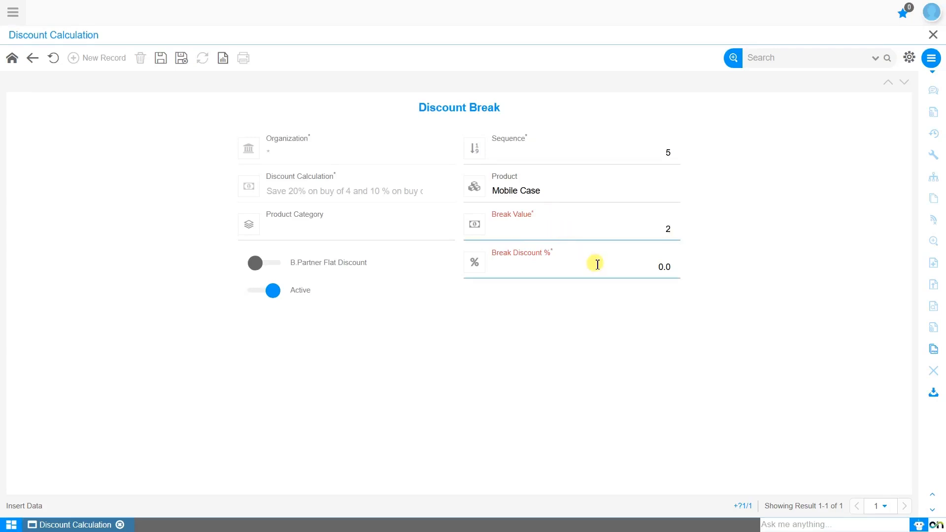
click(648, 266)
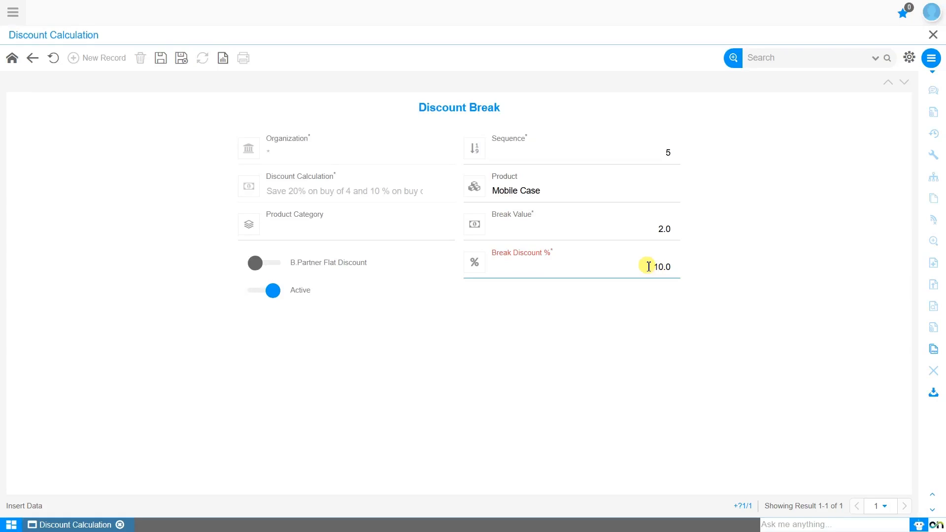
click(164, 60)
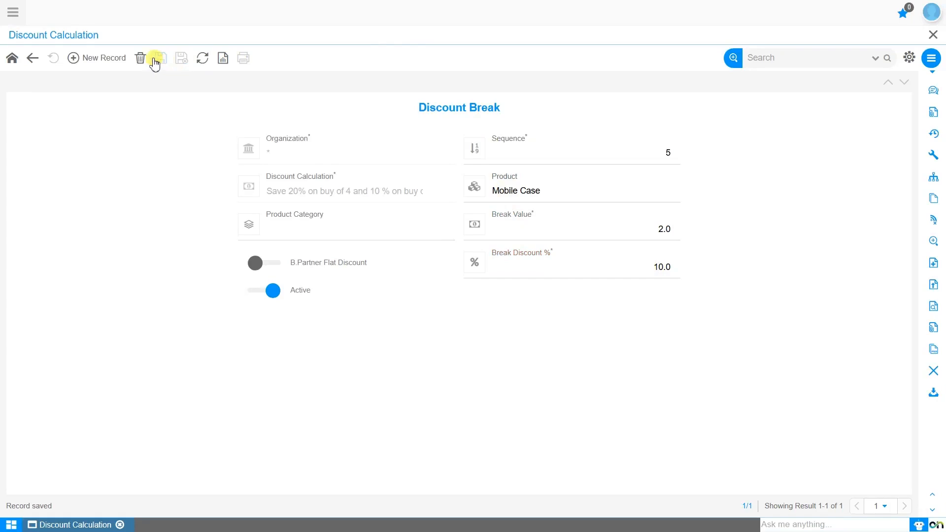
Step: Add a second discount break with sequence 7 and Mobile Case as the product
click(100, 58)
click(639, 152)
drag(639, 151, 682, 160)
text(7)
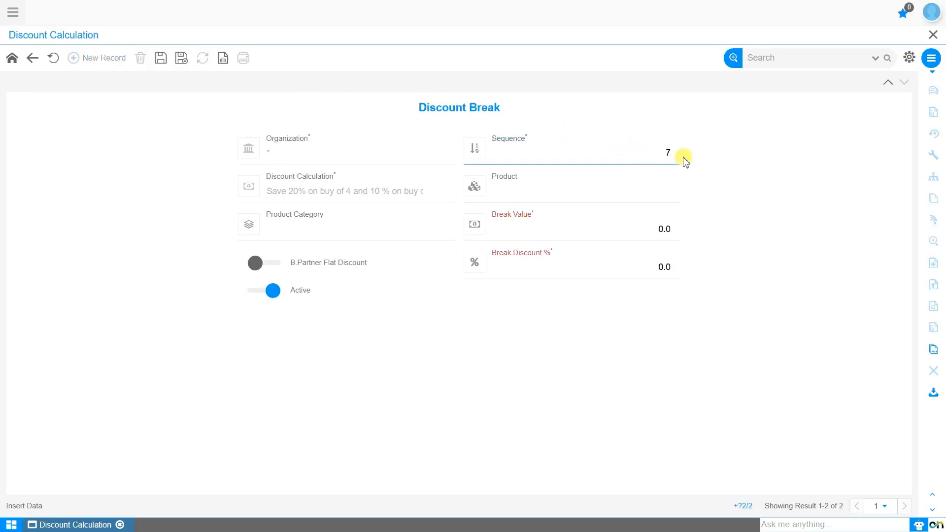
click(599, 188)
text(mobil)
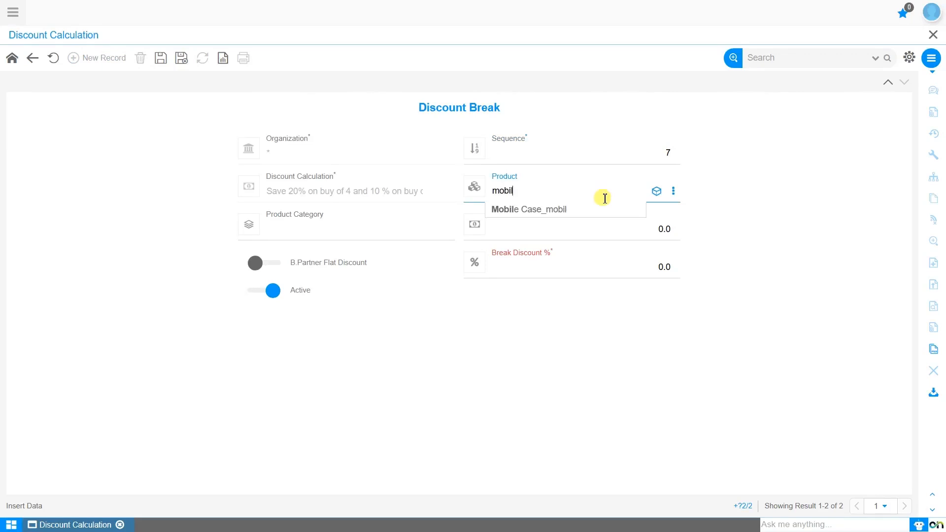
click(606, 207)
Step: Set the second break's value to 4 and its discount to 20%, and save the record
click(610, 229)
text(4)
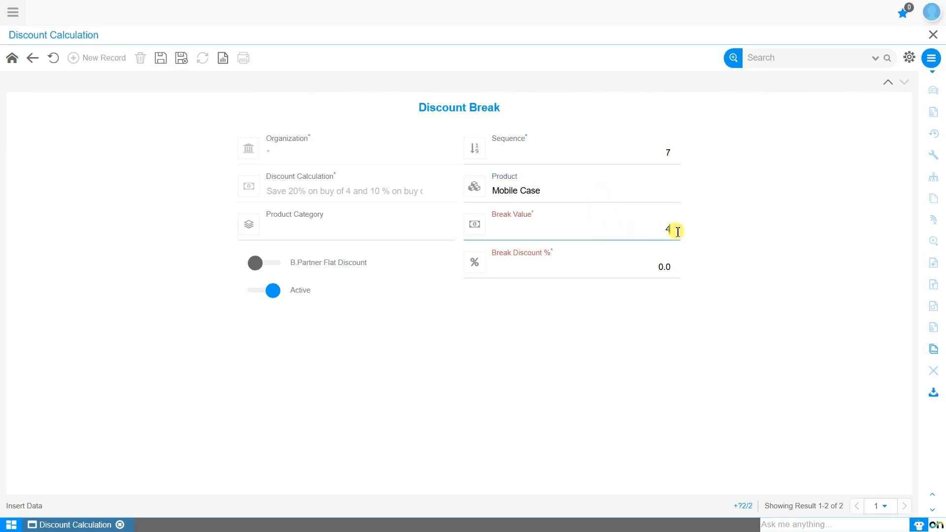
click(638, 268)
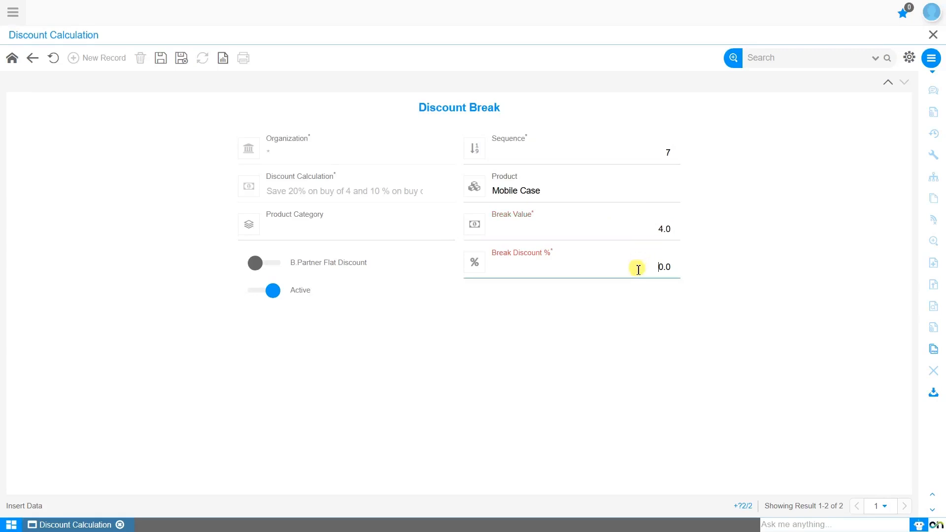
text(2)
click(159, 59)
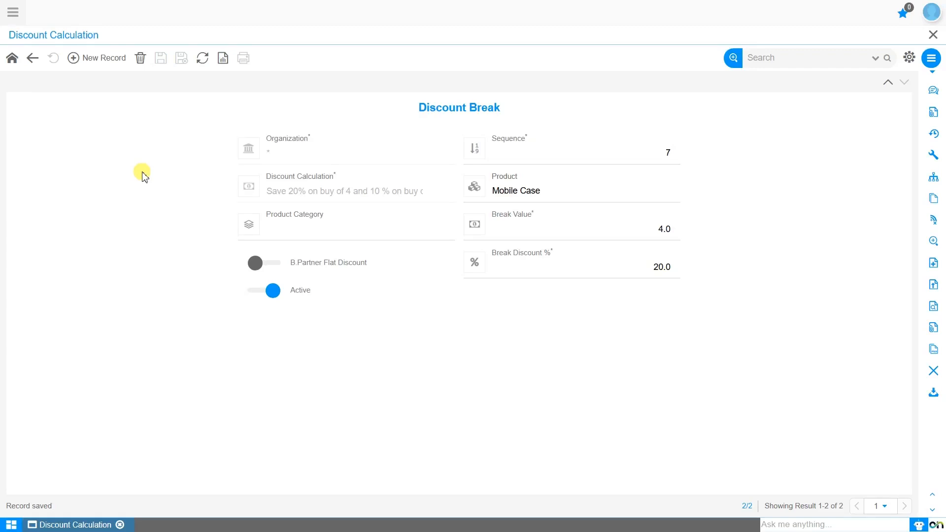
Step: Enable B.Partner Flat Discount on the second break, save it, and return to the parent discount schema
click(343, 270)
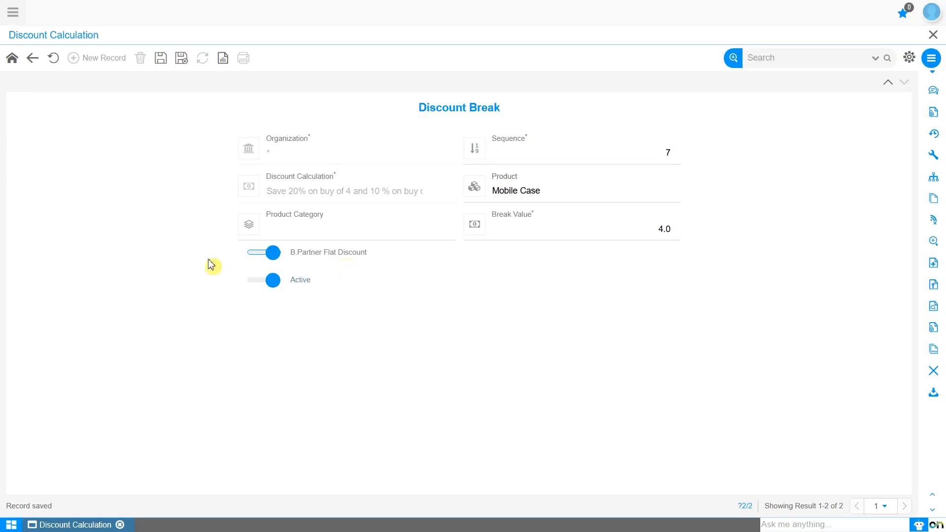
click(161, 59)
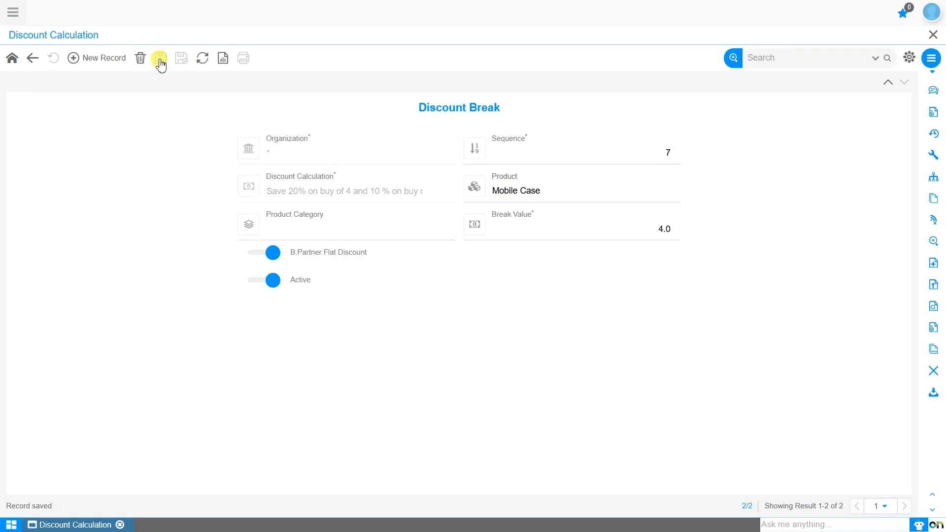
click(12, 60)
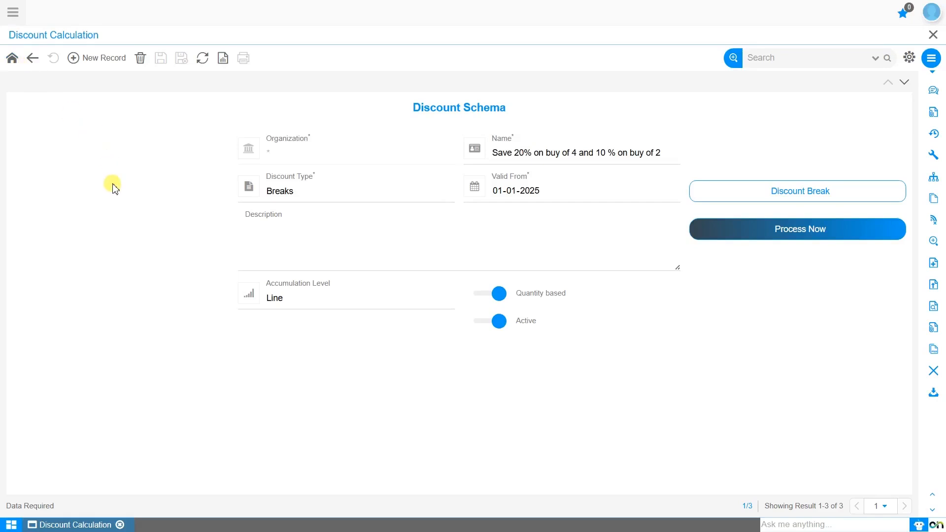
Step: Process the breaks schema and check the sequence numbers of its discount break records
click(712, 242)
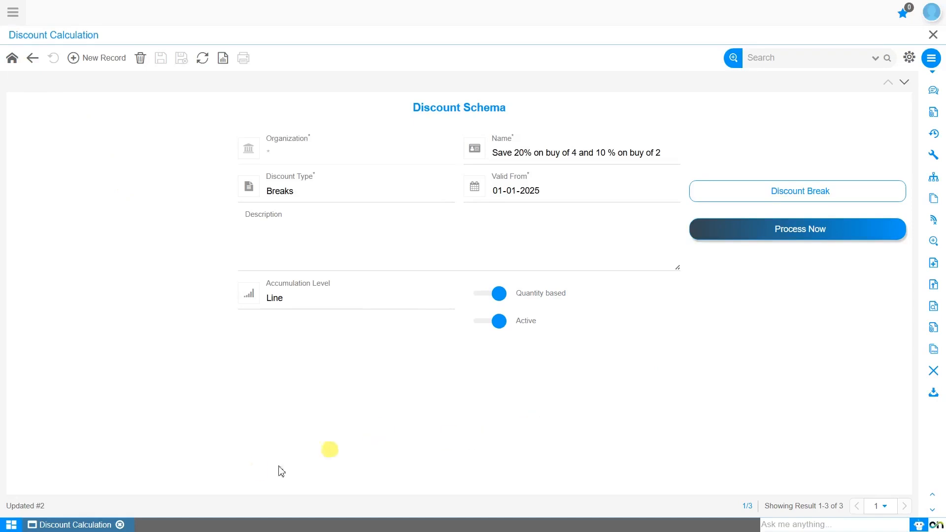
drag(55, 504, 2, 514)
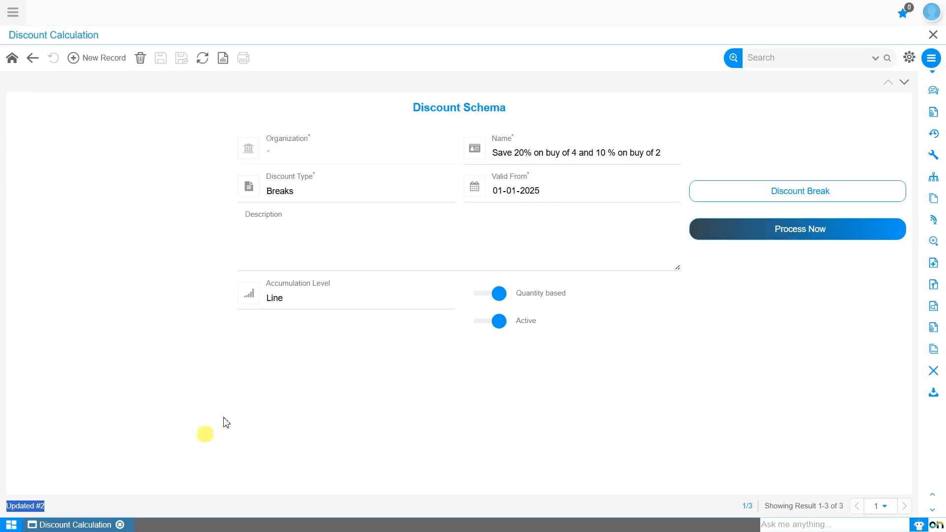
click(807, 204)
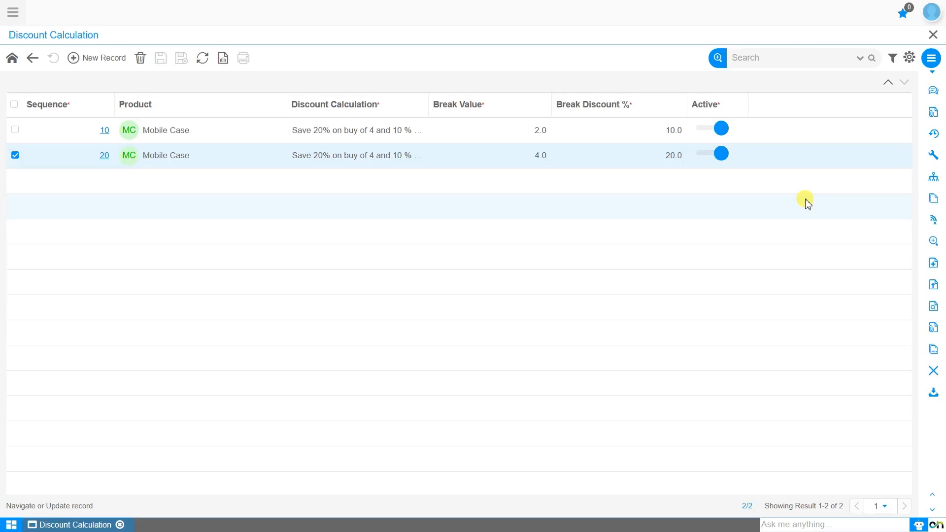
click(11, 64)
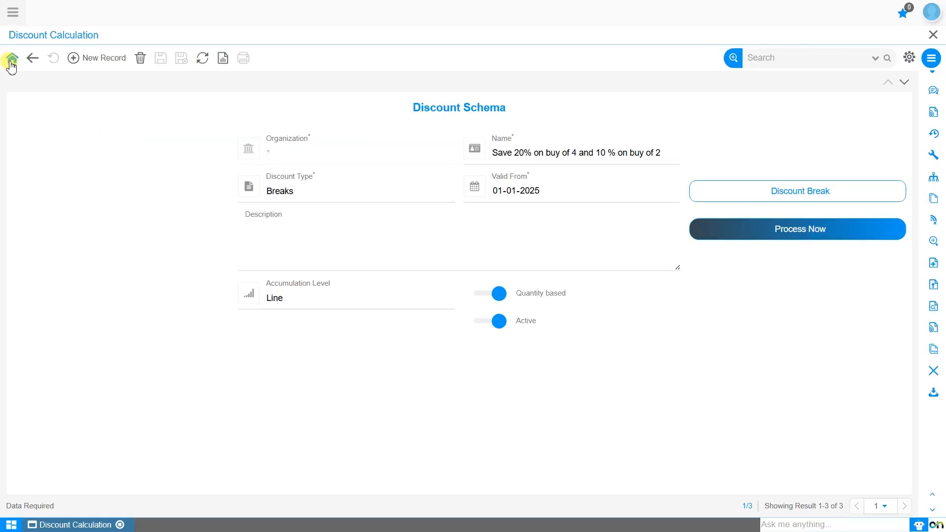
Step: Create another discount schema for organization * named "Holi Special Offer - price list"
click(101, 59)
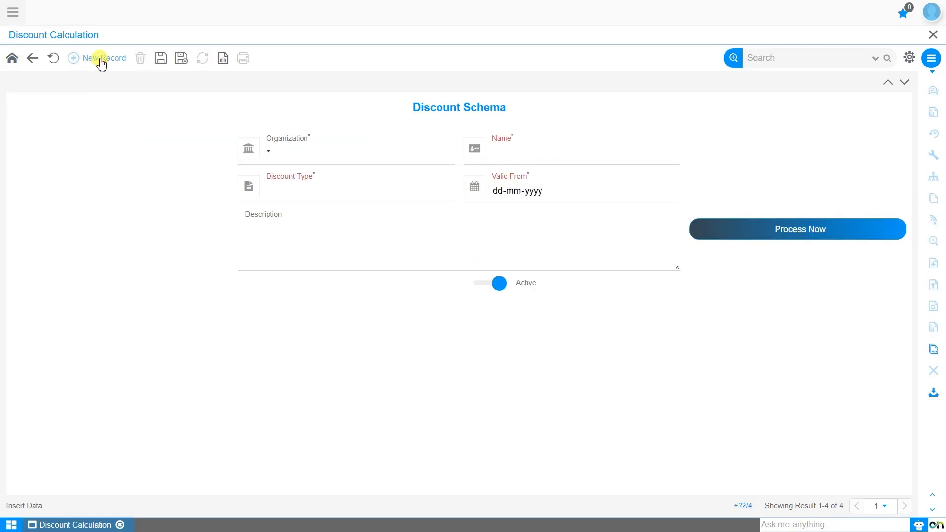
click(306, 160)
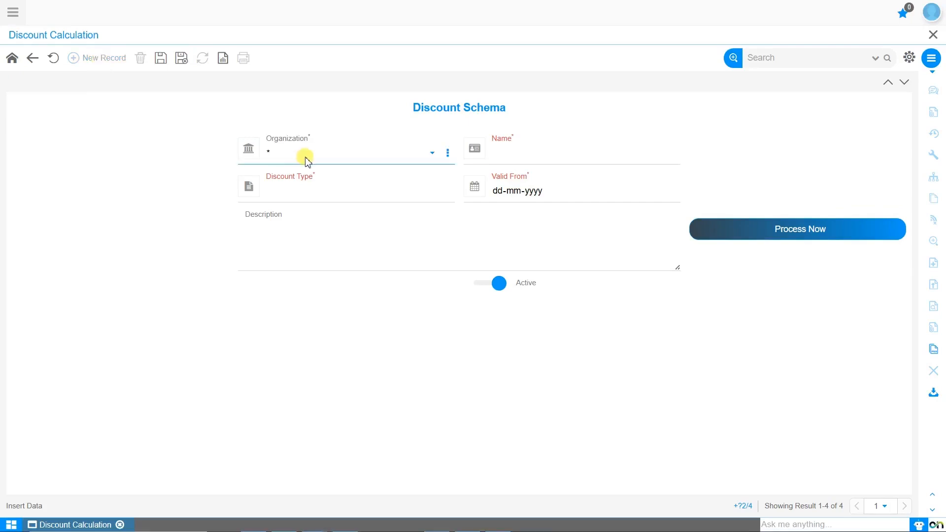
click(306, 157)
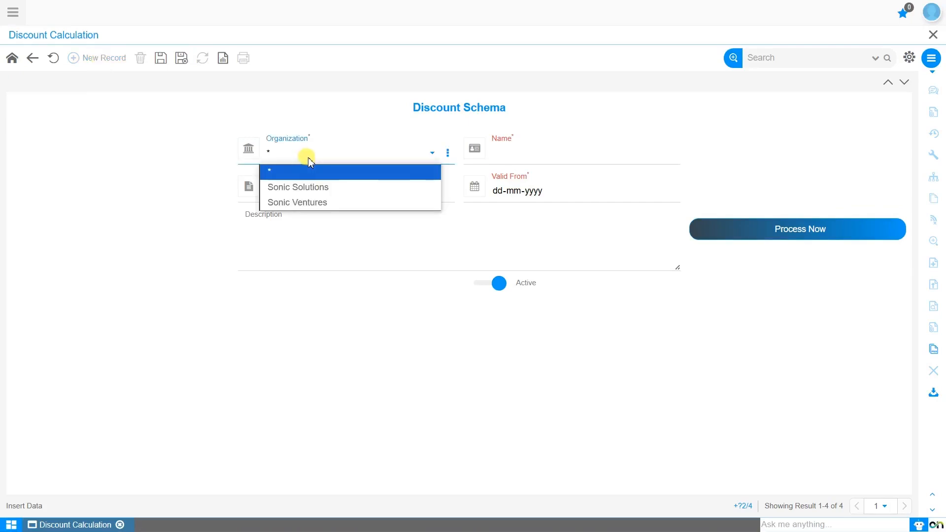
click(310, 171)
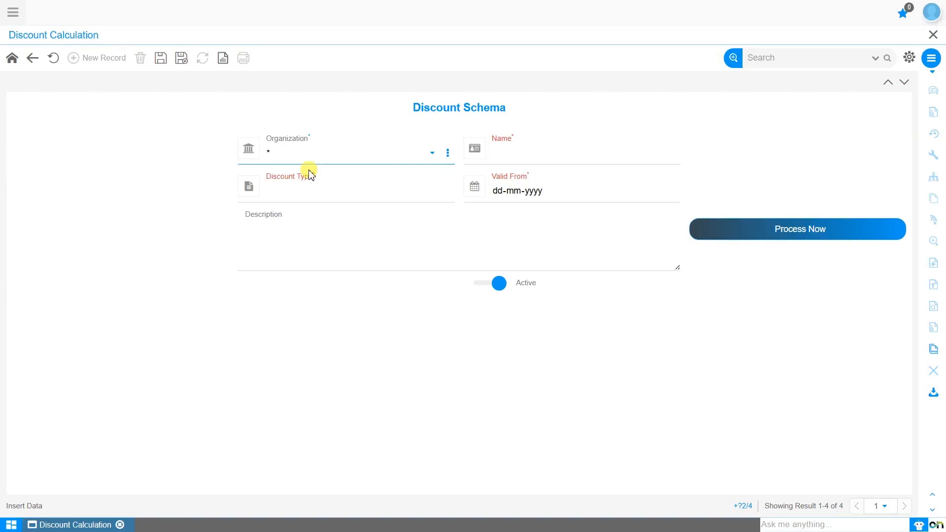
click(506, 160)
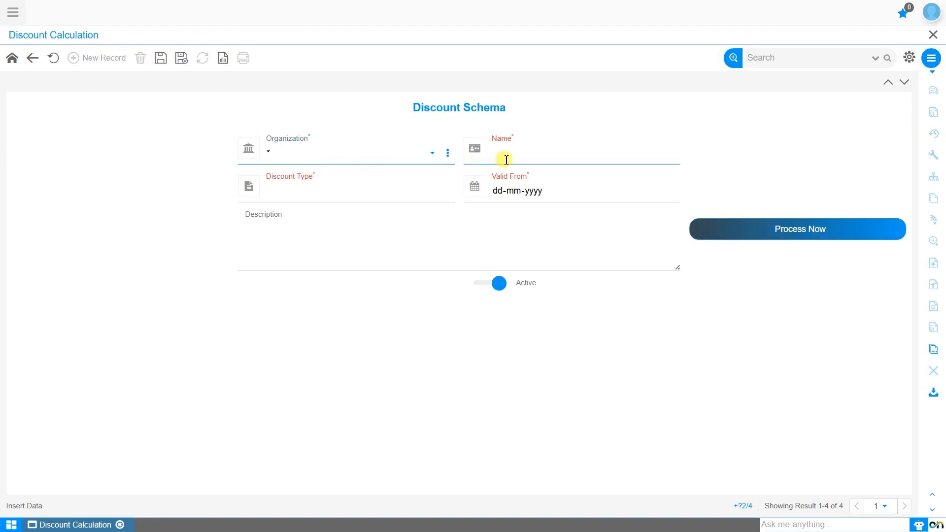
text(Holi Special Offer - price list)
Step: Set the Holi Special Offer schema's discount type to Pricelist and save the record
click(382, 197)
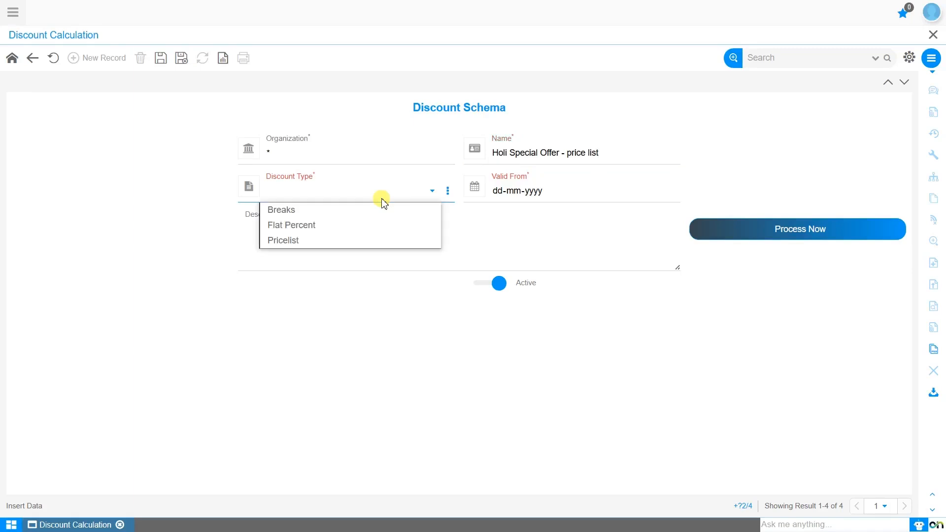
click(374, 240)
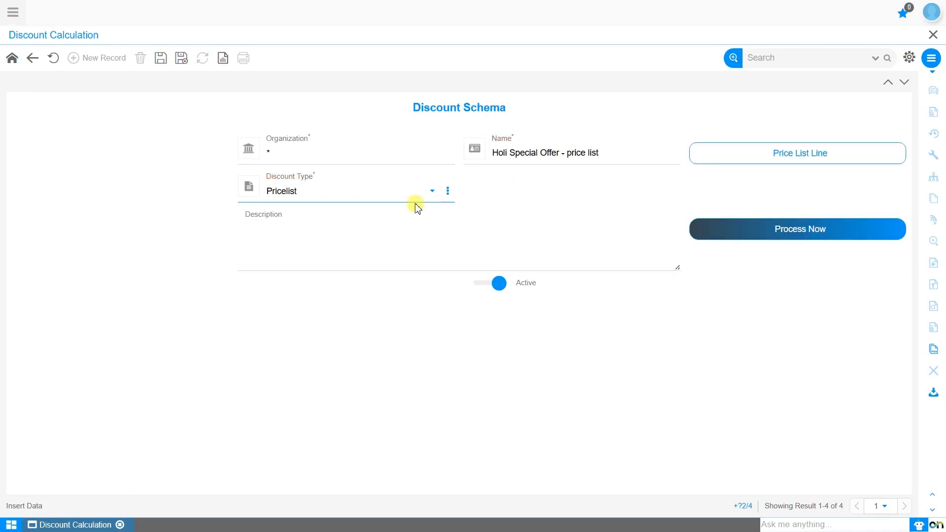
click(161, 60)
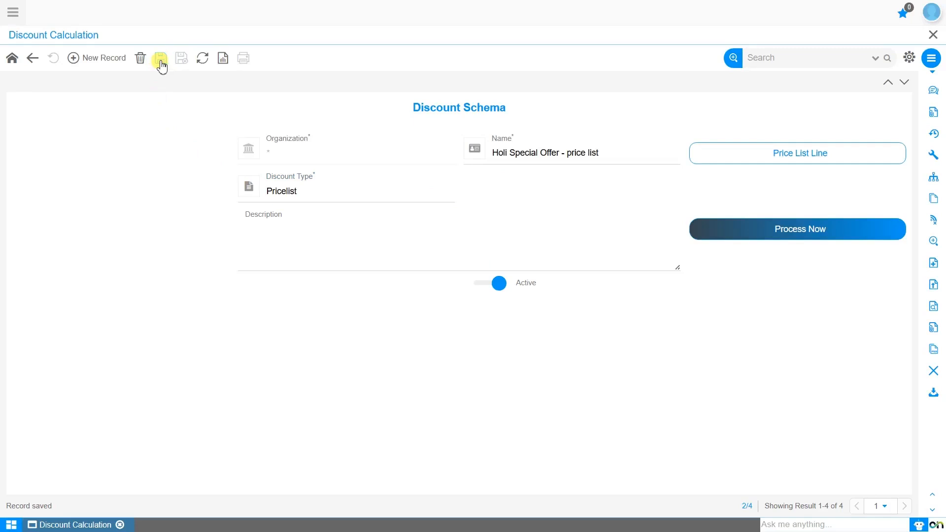
Step: Add a price list line to the Holi schema with conversion date 01-03-2025, and save it
click(826, 155)
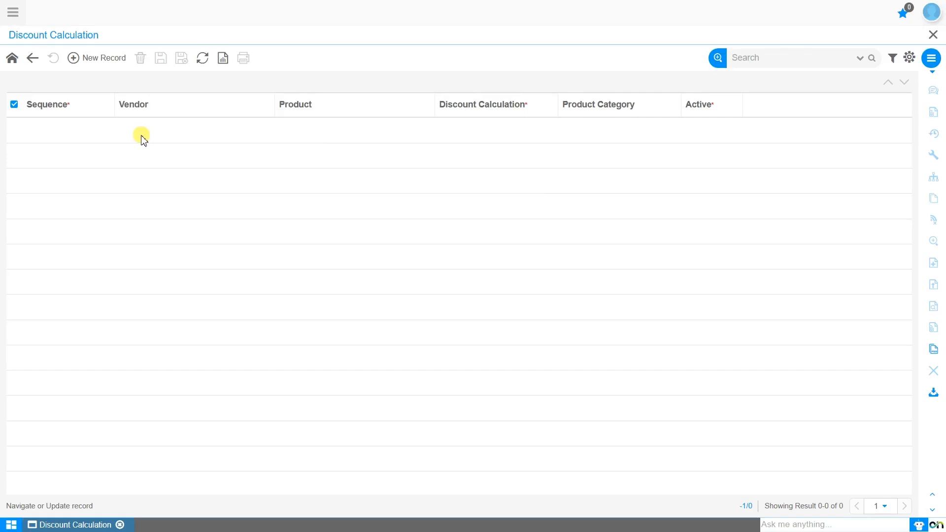
click(104, 58)
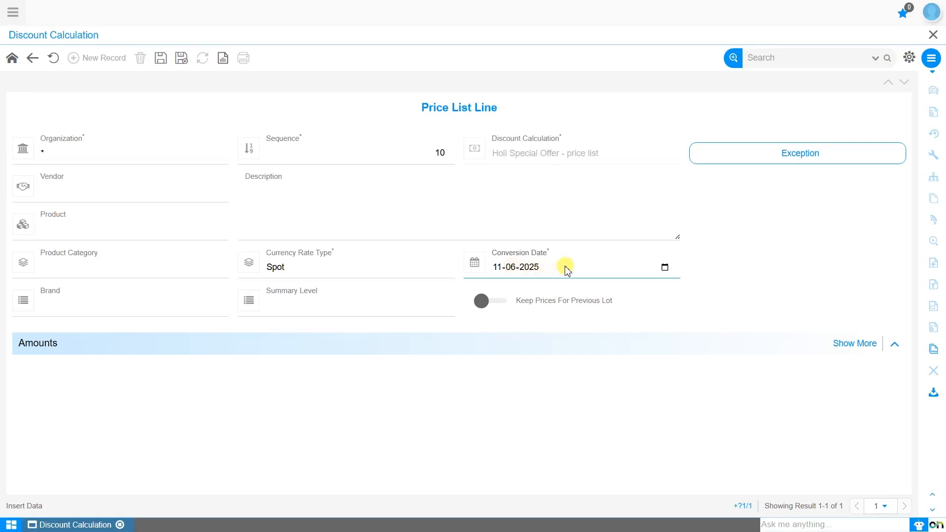
click(497, 267)
text(0103)
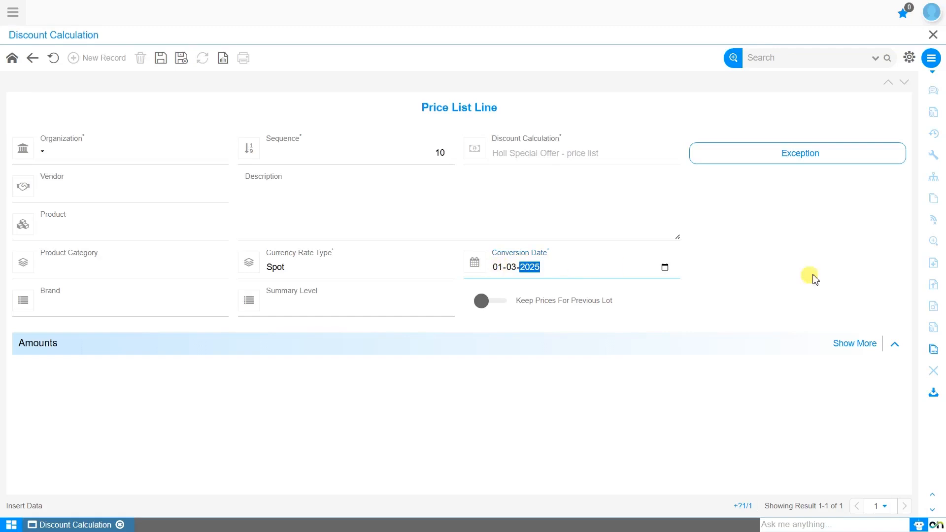
click(772, 294)
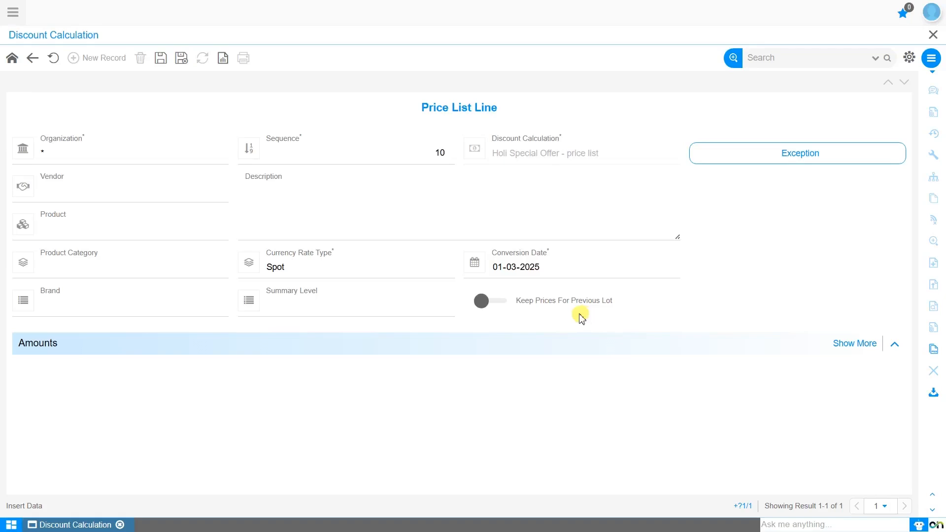
click(161, 60)
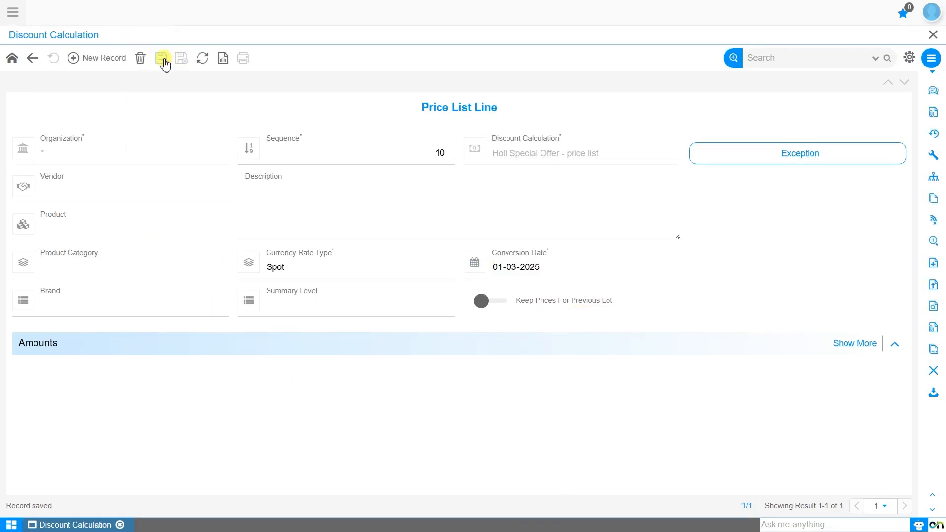
Step: Add an exception for the product Black Gel Pen to the price list line, save it, and return to the line
click(779, 162)
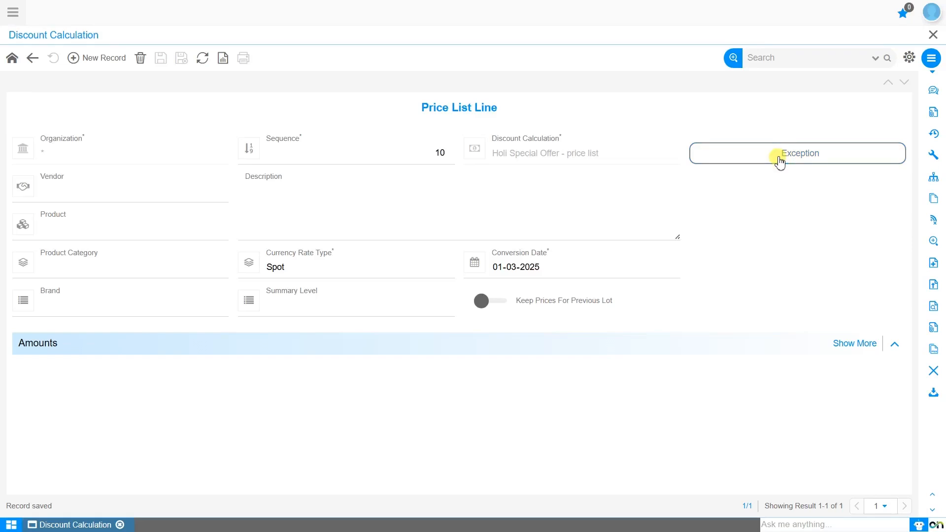
click(99, 69)
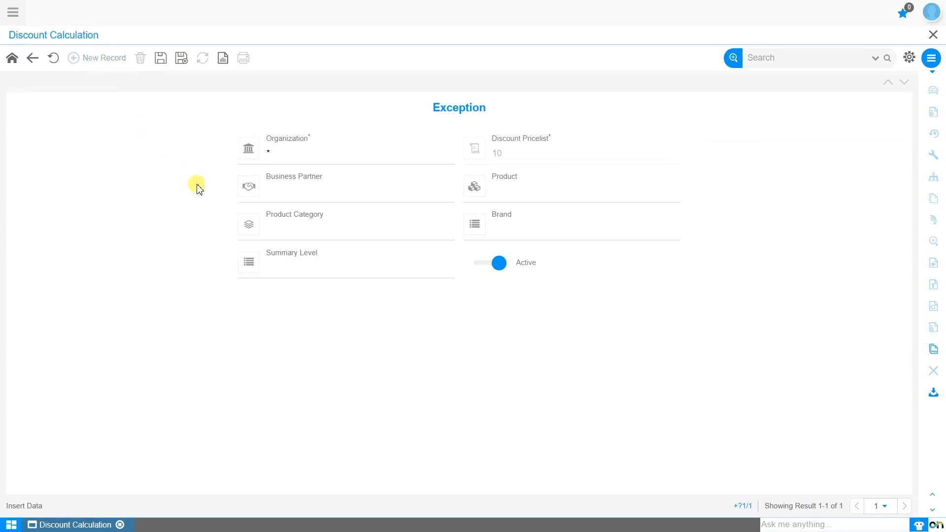
click(289, 200)
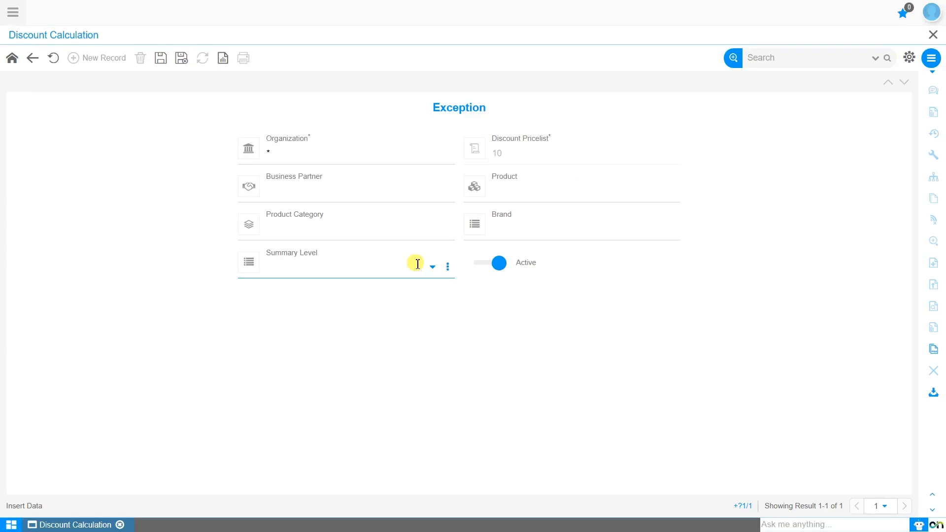
click(540, 194)
text(Bla)
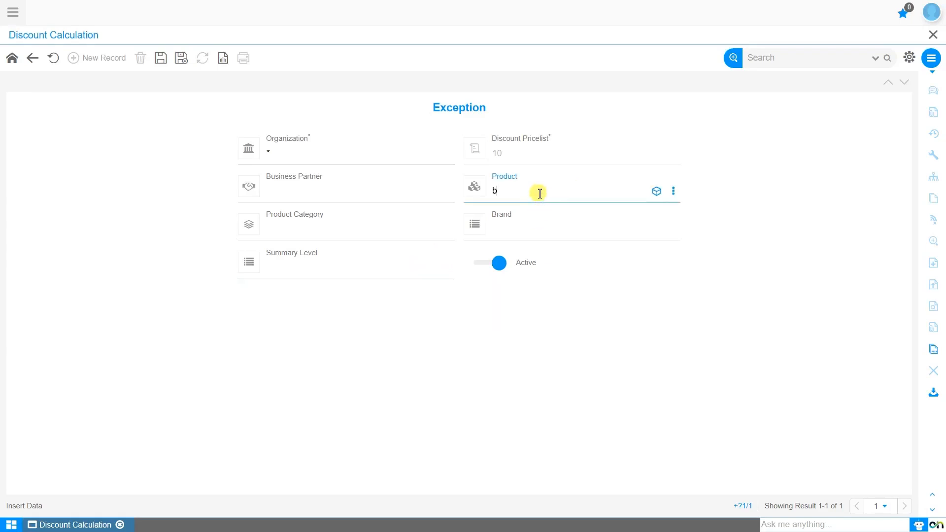
key(Return)
click(160, 59)
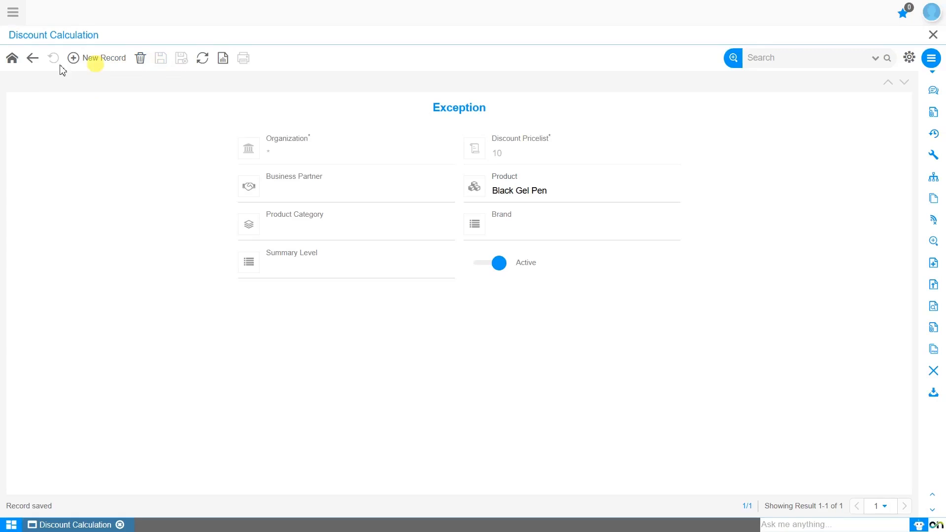
click(31, 59)
click(31, 59)
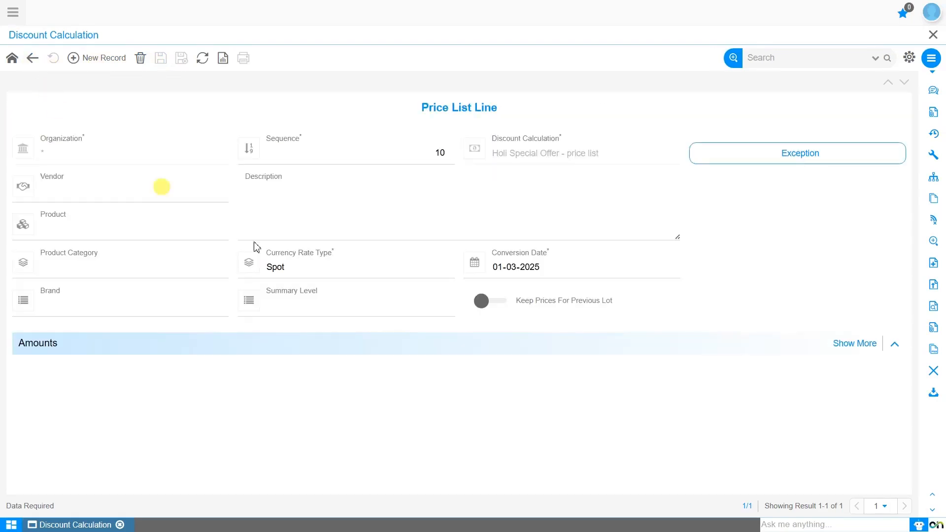
Step: Show all Amounts fields of the price list line and examine the list, standard and limit price bases
click(850, 353)
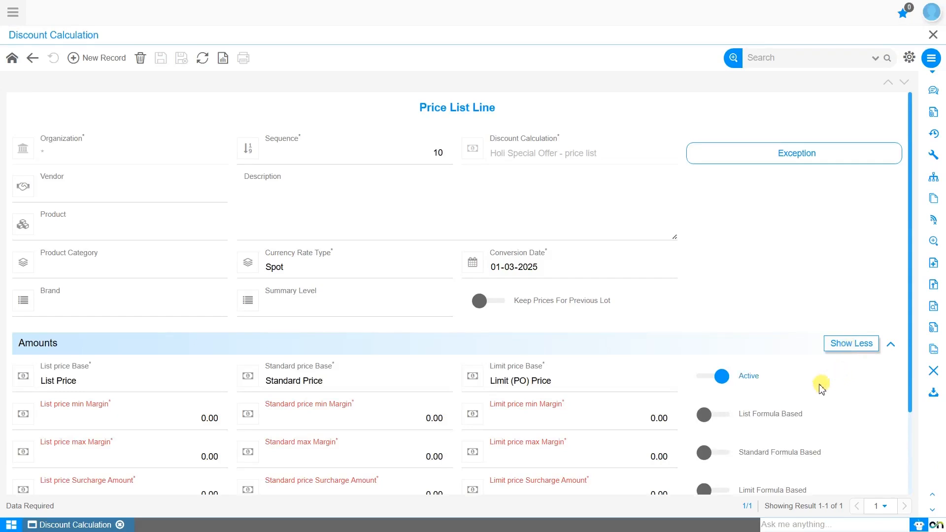
scroll(829, 364, down, 2)
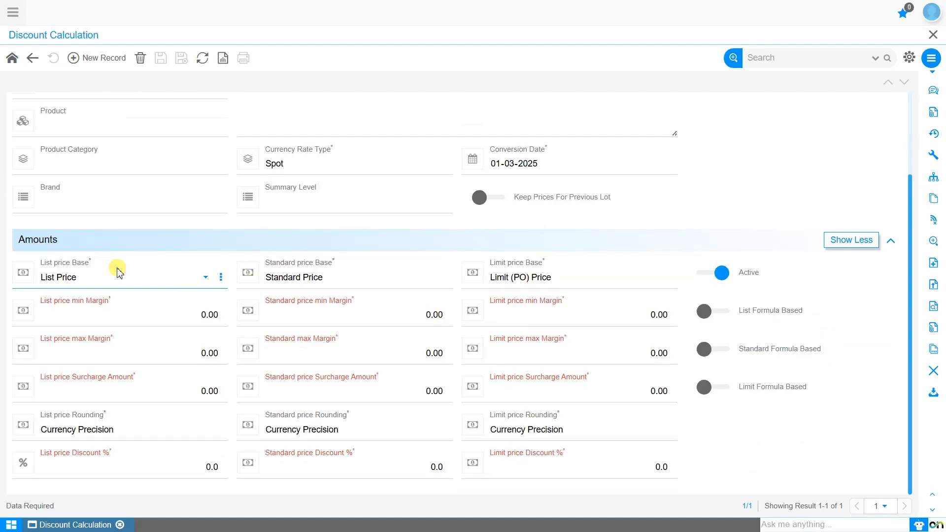
click(324, 278)
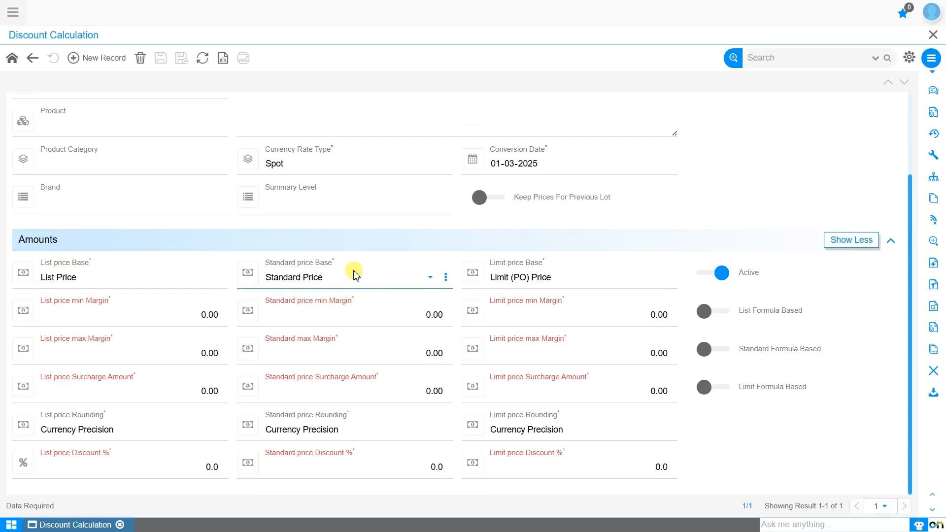
mouse_move(515, 267)
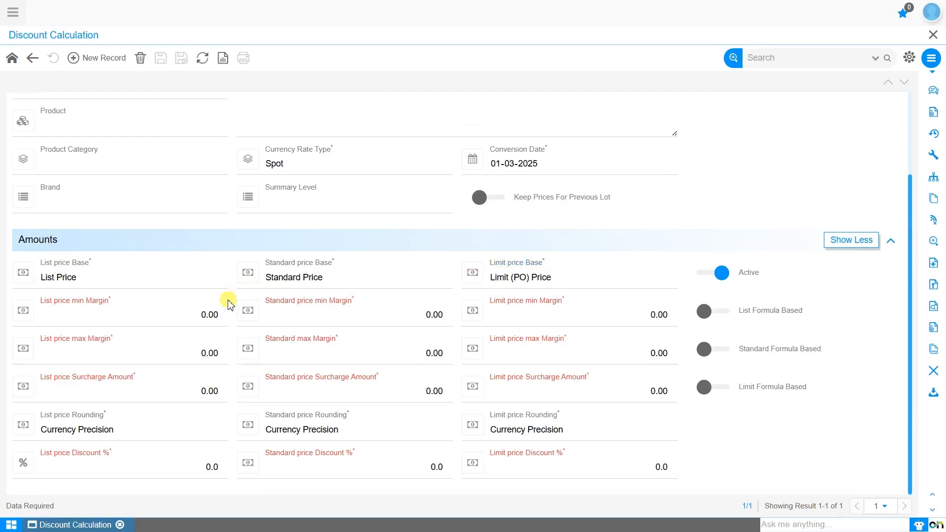
Step: Set the list, standard and limit price bases to Fixed Price
click(155, 279)
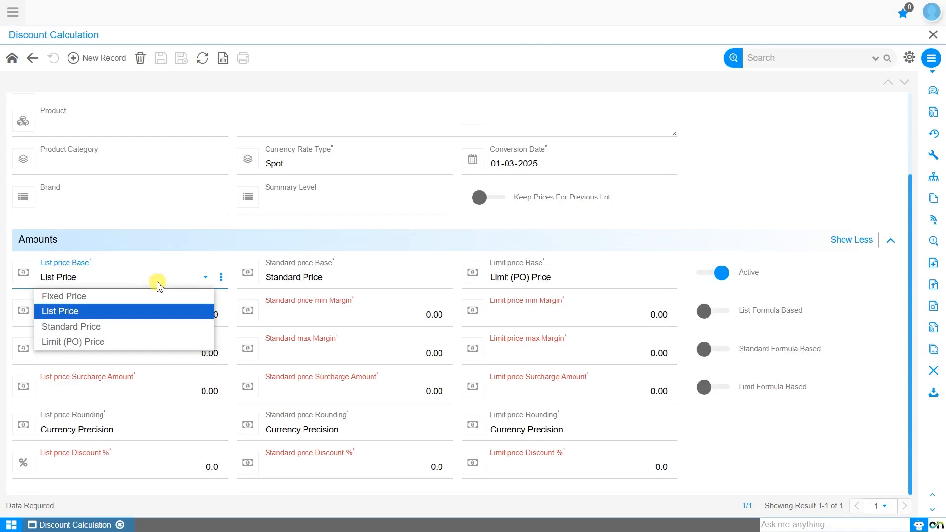
click(152, 295)
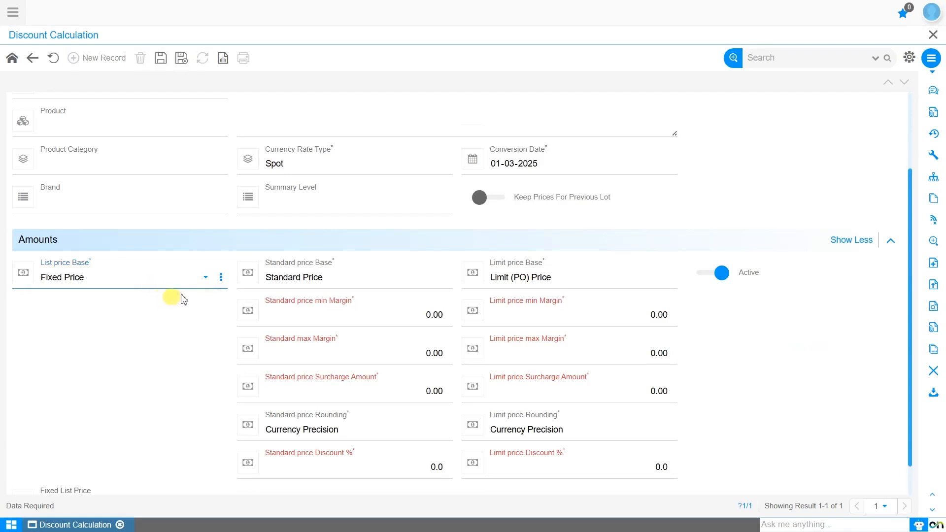
click(296, 279)
click(297, 296)
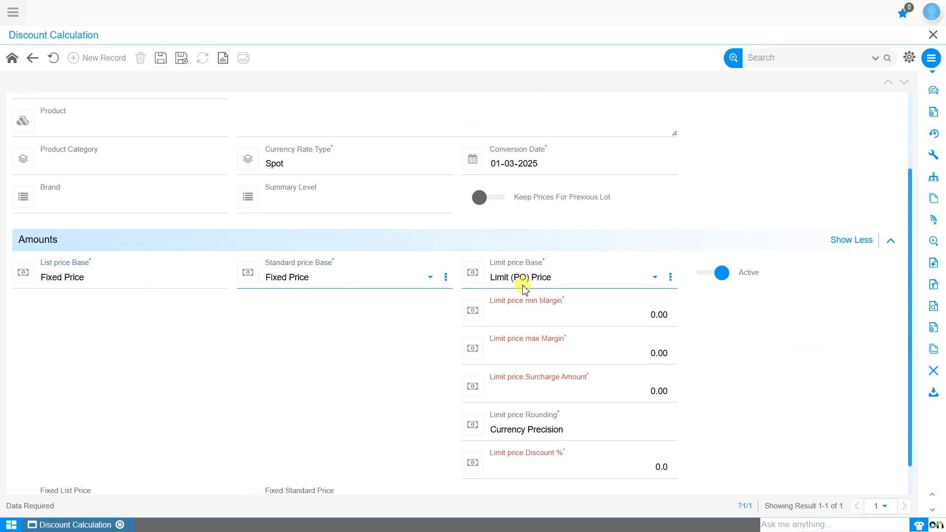
click(525, 280)
click(523, 295)
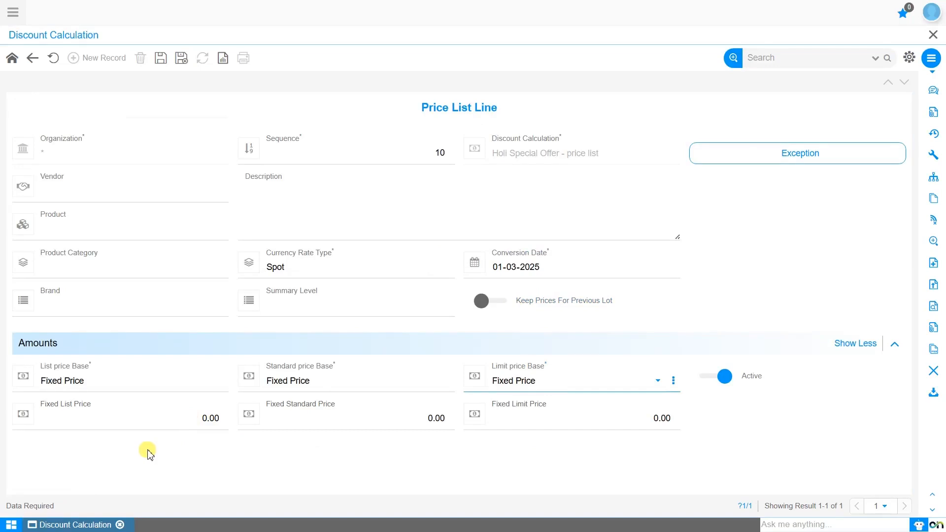
Step: Set the list price base back to List Price, the standard one to Standard Price, and the limit one to Limit (PO) Price
click(117, 380)
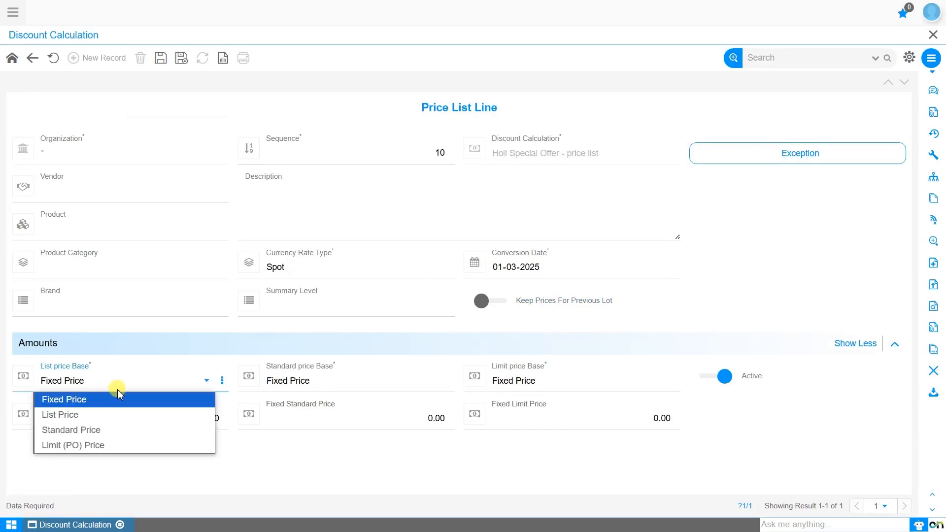
click(116, 414)
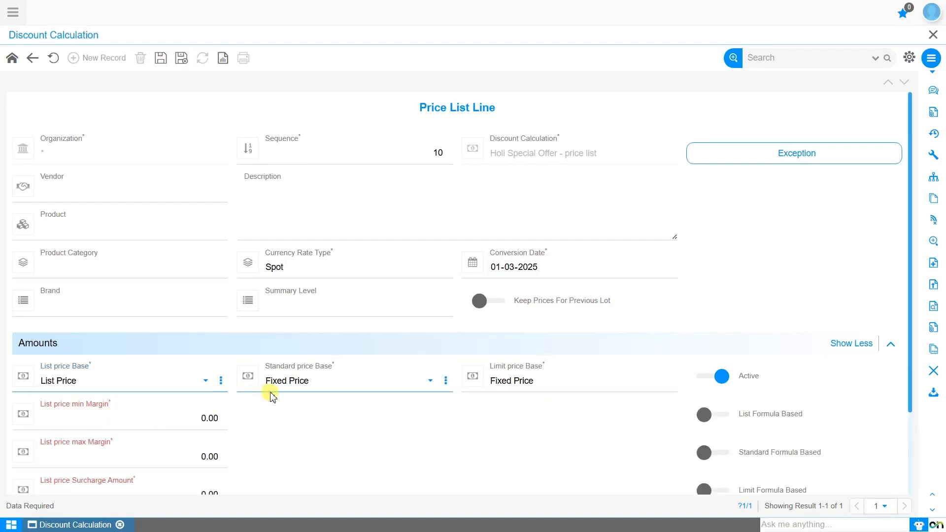
click(283, 382)
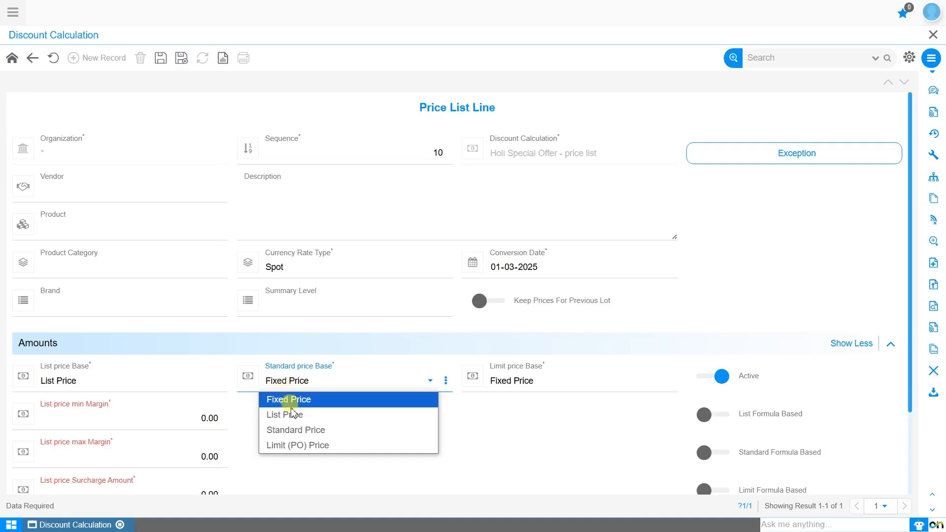
click(297, 430)
click(536, 381)
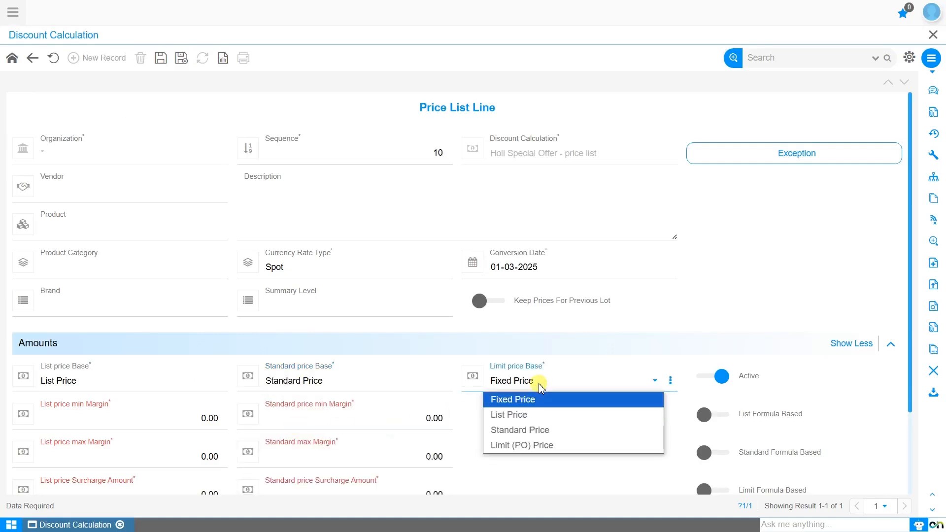
click(545, 445)
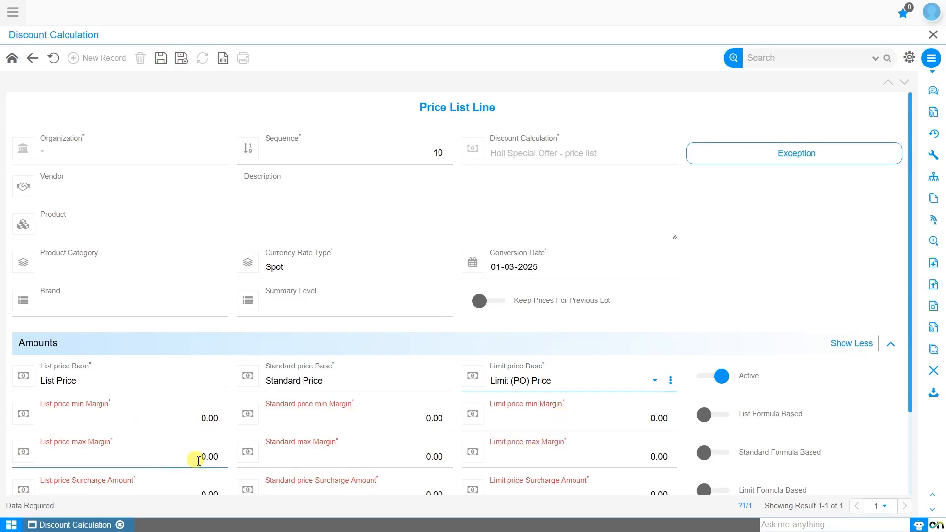
Step: Examine the list price rounding options, keep Currency Precision selected, and look over the discount percentage fields
scroll(327, 454, down, 2)
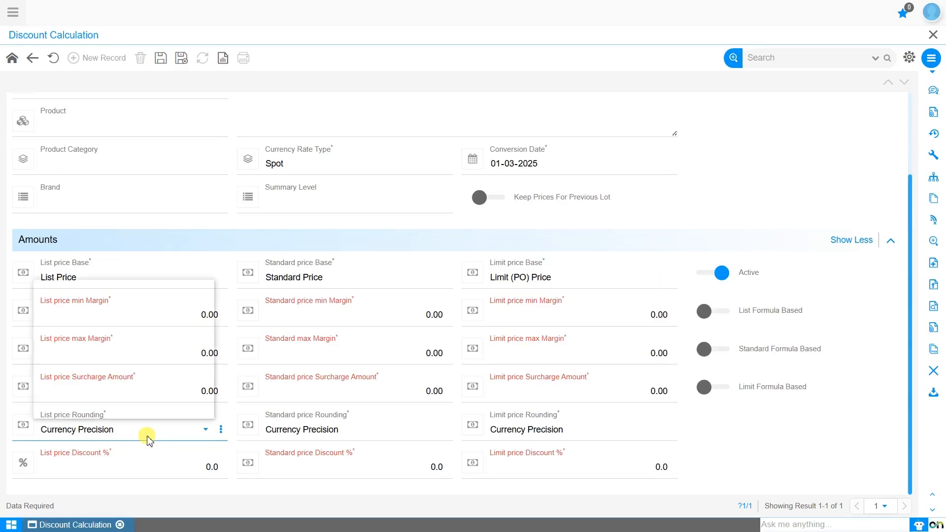
click(149, 440)
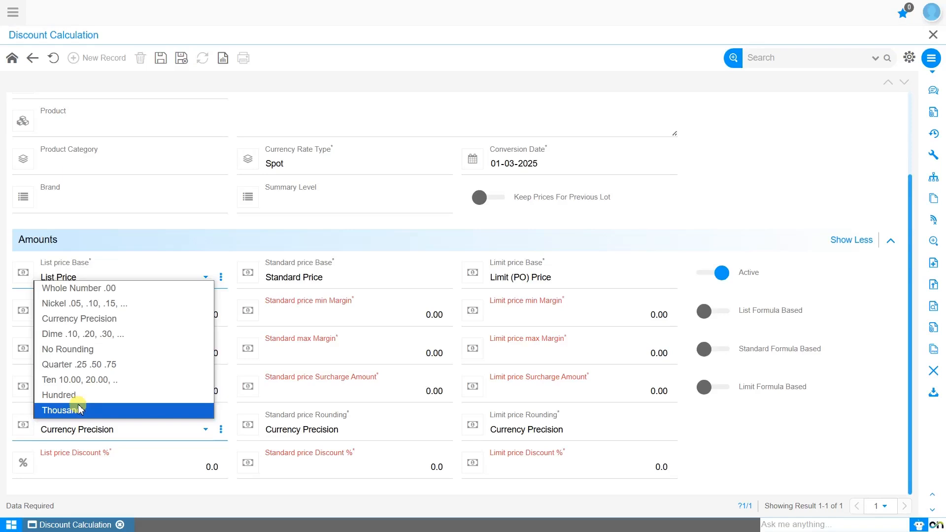
click(87, 319)
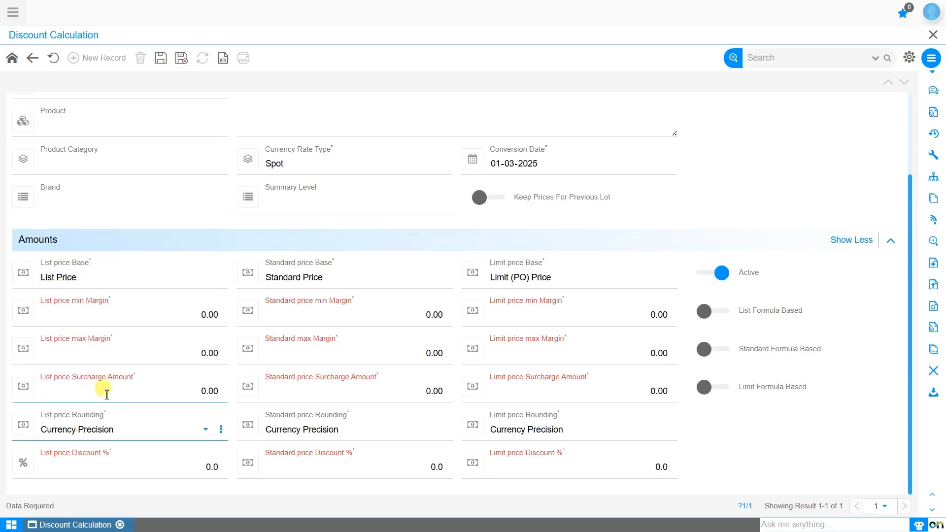
click(133, 471)
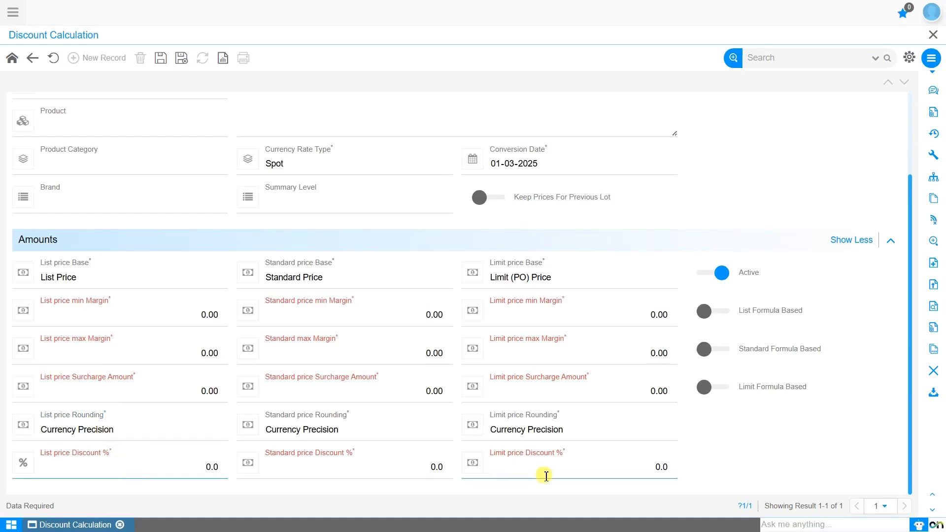
Step: Enable the list, standard and limit formula-based options to view their discount formula fields, and disable all three again
click(717, 311)
click(719, 351)
click(715, 390)
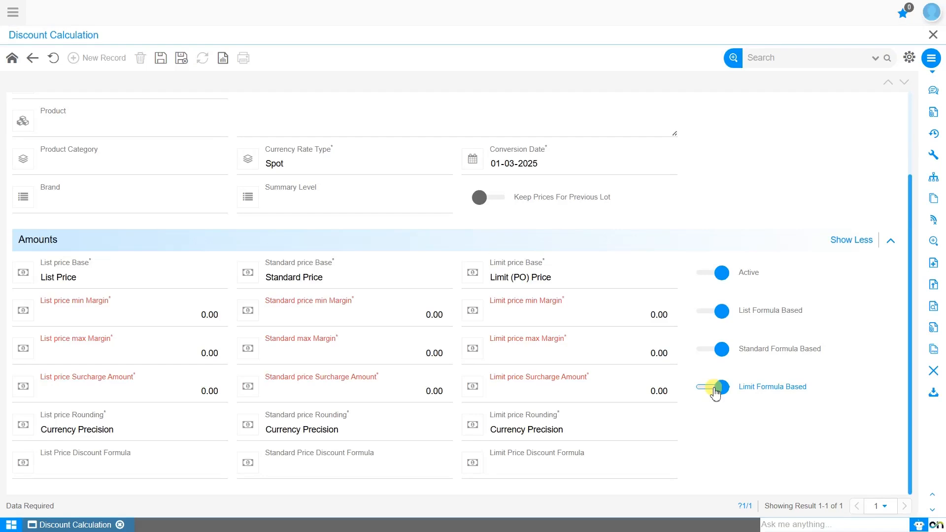
click(715, 389)
click(713, 351)
click(718, 311)
Step: Set the standard price discount to 12% on the price list line and save the record
click(405, 469)
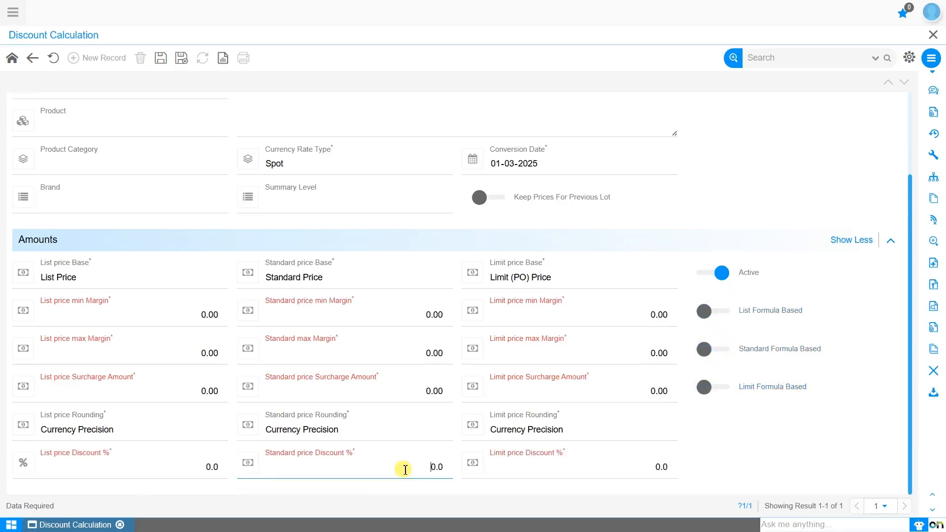
text(12)
click(161, 58)
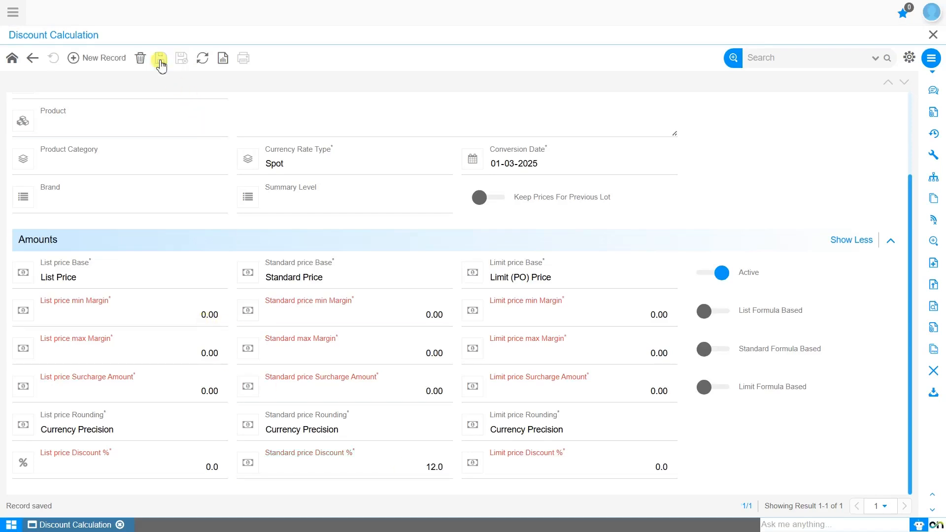